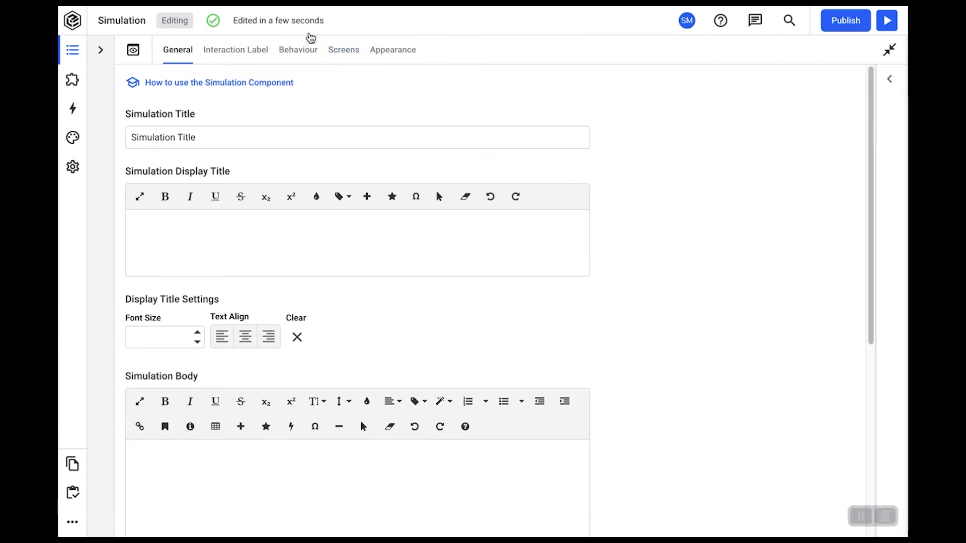
left_click_drag(237, 136, 179, 139)
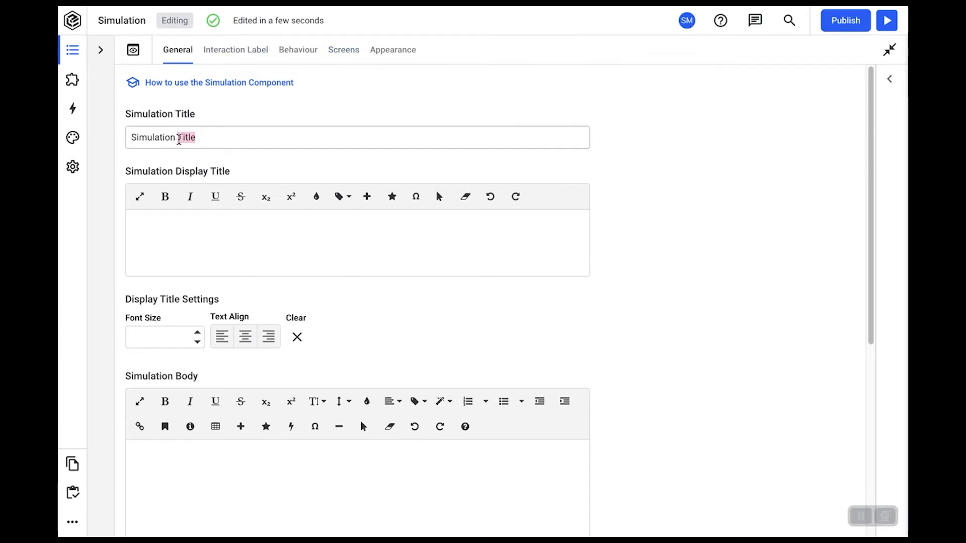
left_click(216, 138)
left_click(211, 231)
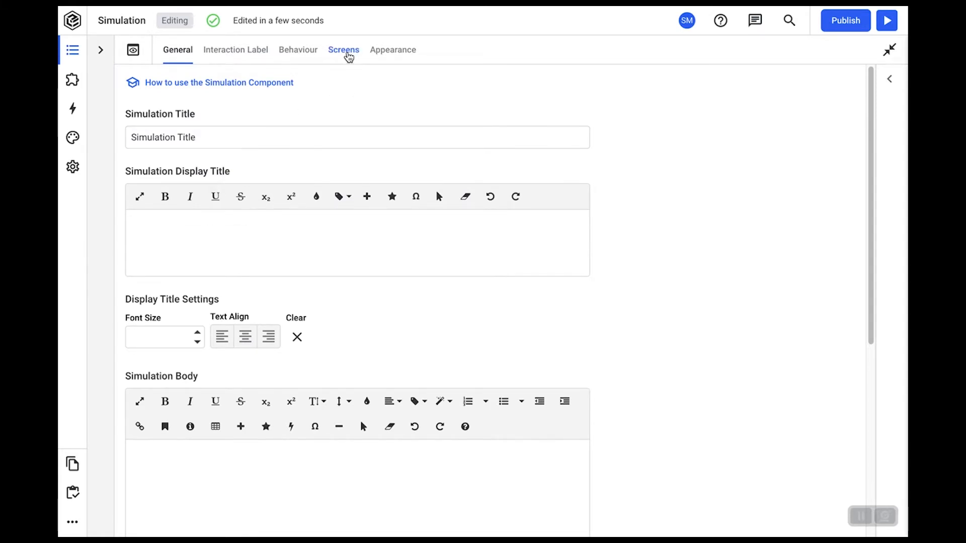
Add a first screen to the simulation and use the doughnuts image as its screen image
left_click(348, 55)
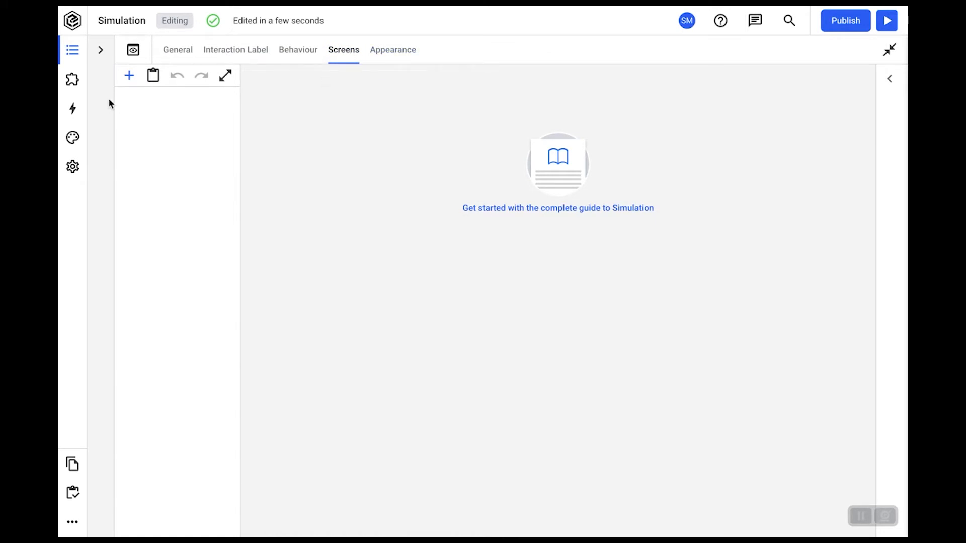
left_click(129, 76)
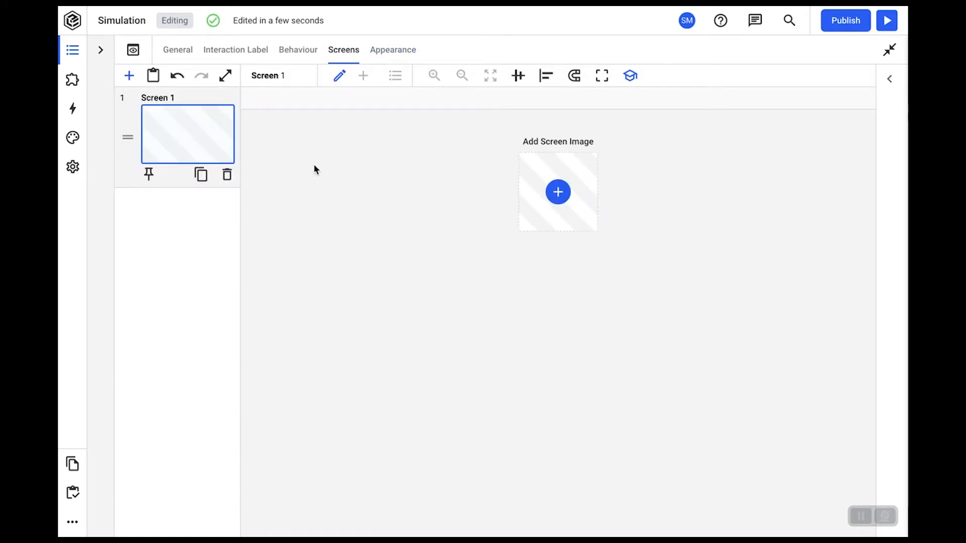
left_click(558, 192)
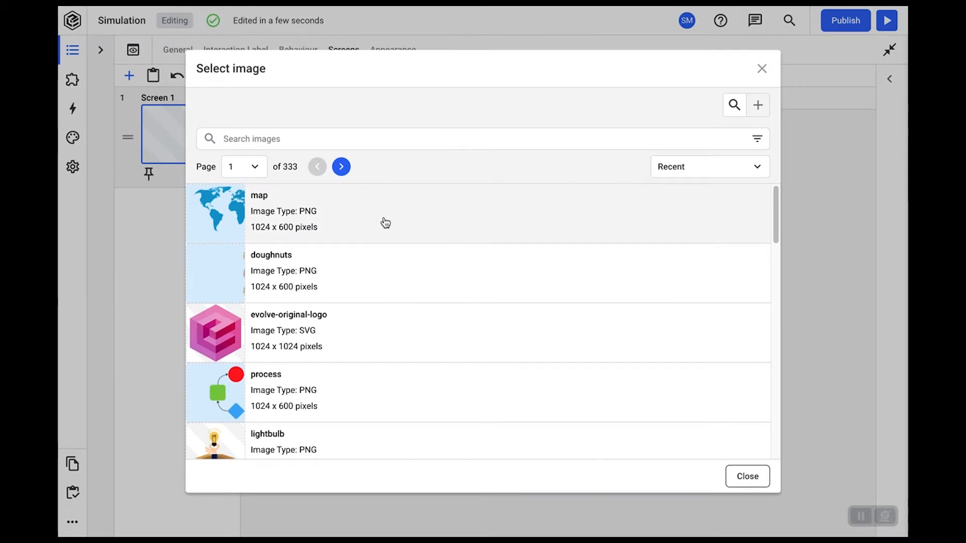
scroll(379, 276, "down", 2)
scroll(381, 276, "up", 1)
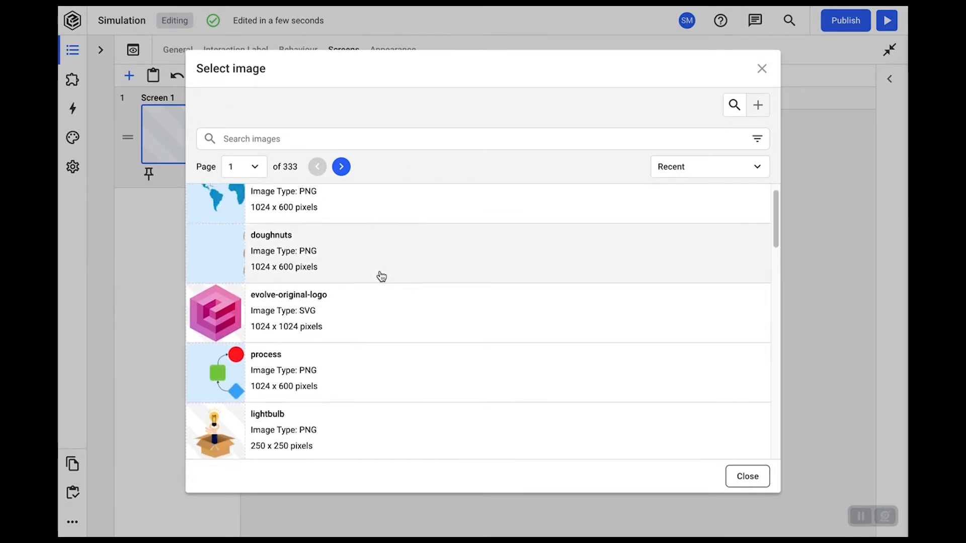
left_click(254, 255)
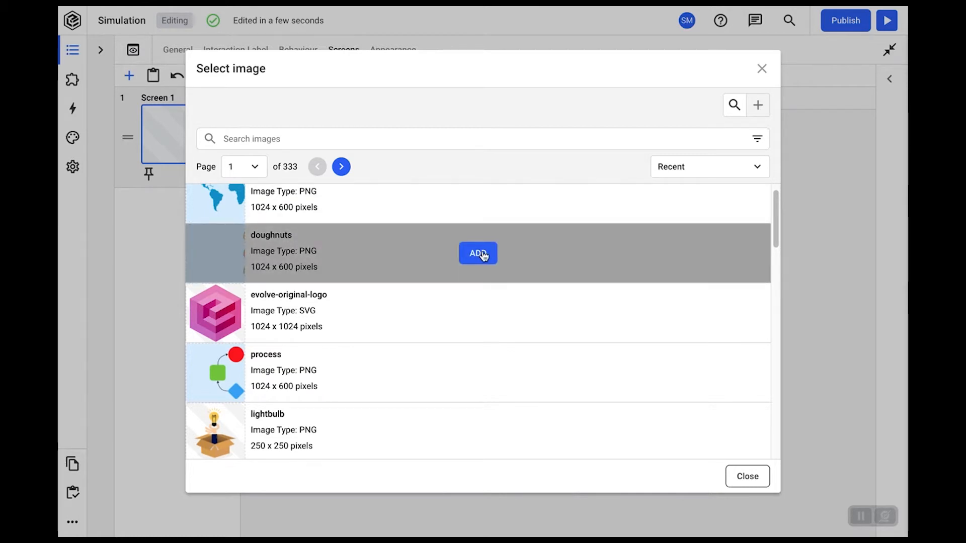
left_click(482, 254)
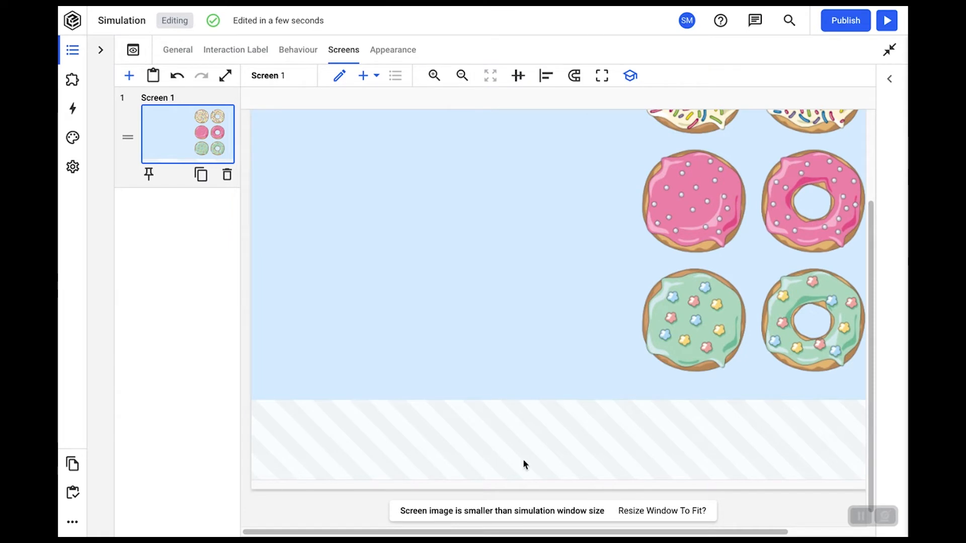
Resize the simulation window to fit the doughnuts screen image
left_click(658, 513)
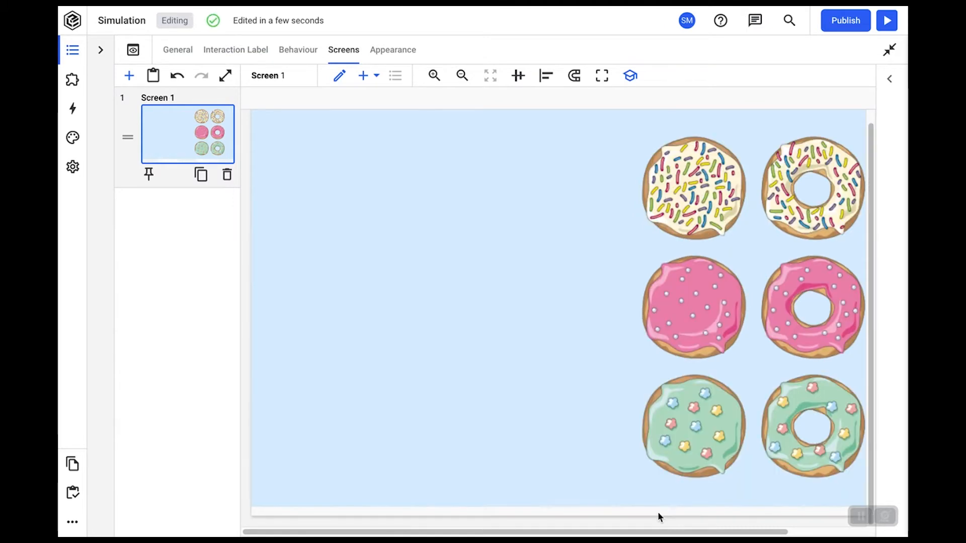
scroll(647, 393, "right", 1)
scroll(647, 394, "left", 1)
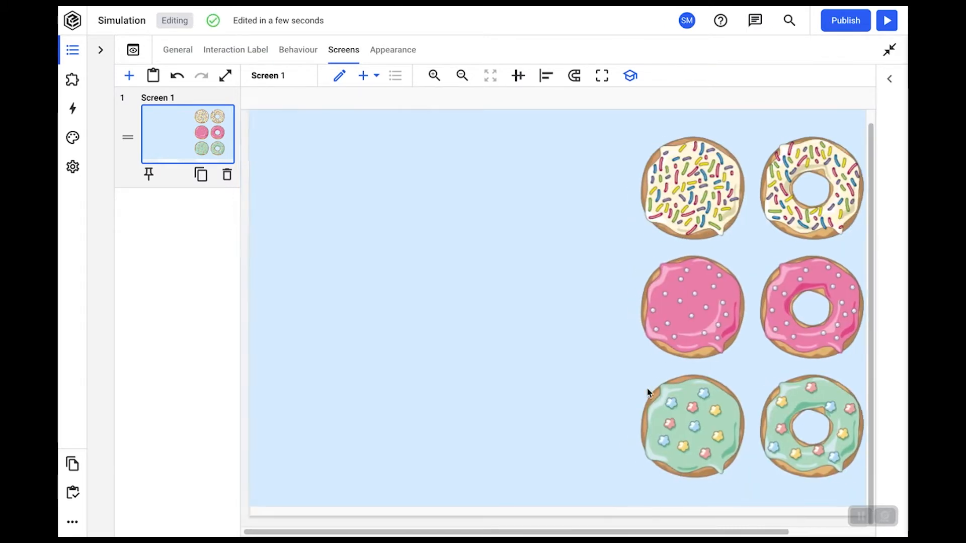
scroll(648, 394, "right", 1)
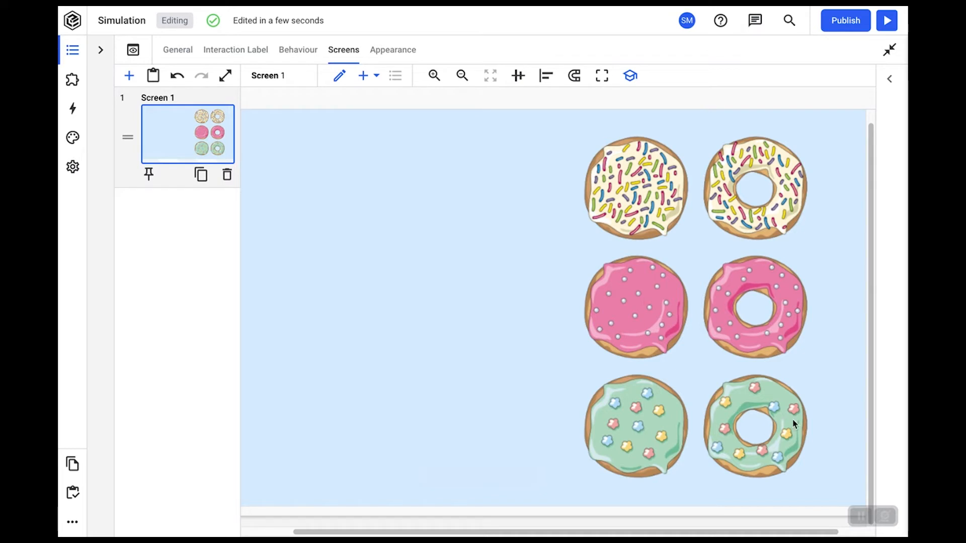
scroll(591, 343, "left", 3)
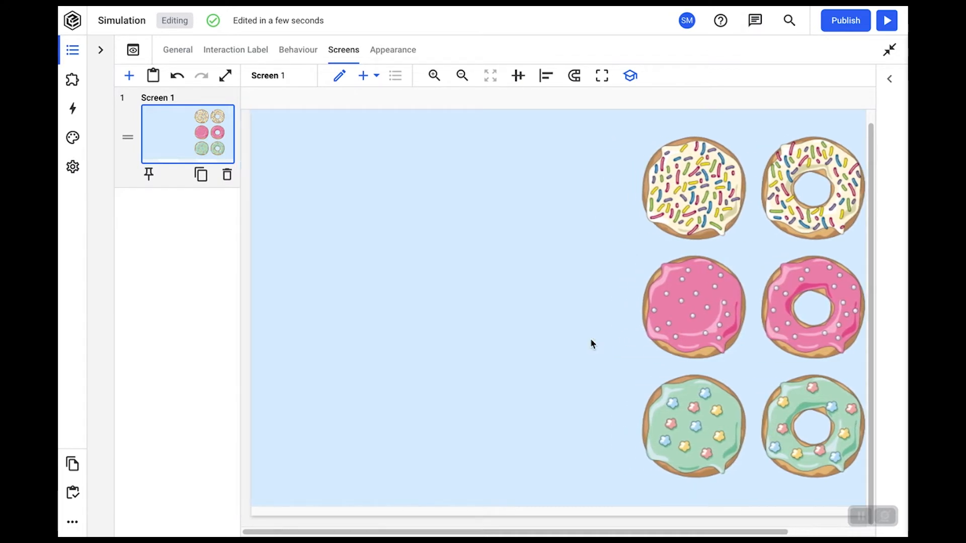
scroll(592, 344, "right", 1)
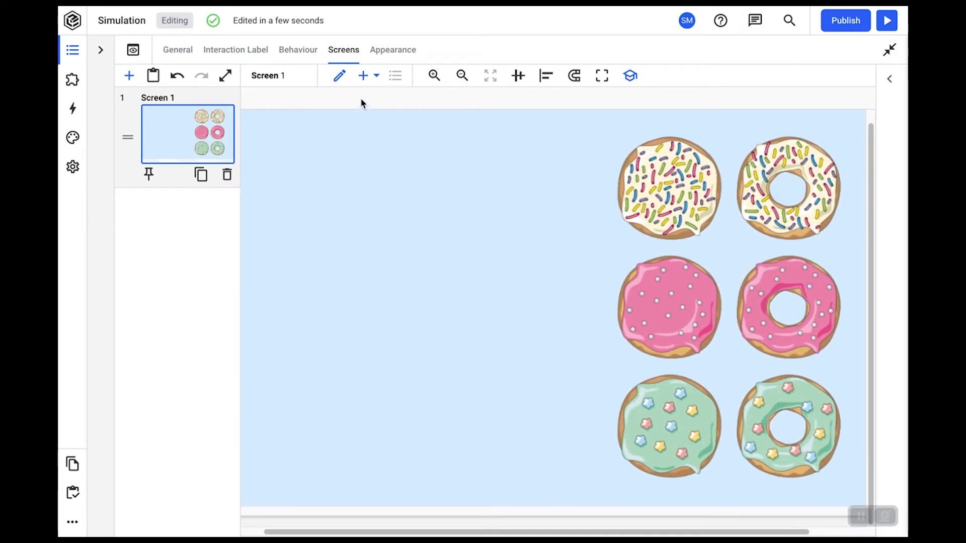
Add a Display Text element to Screen 1 and set its editor label to "Instructions"
left_click(370, 77)
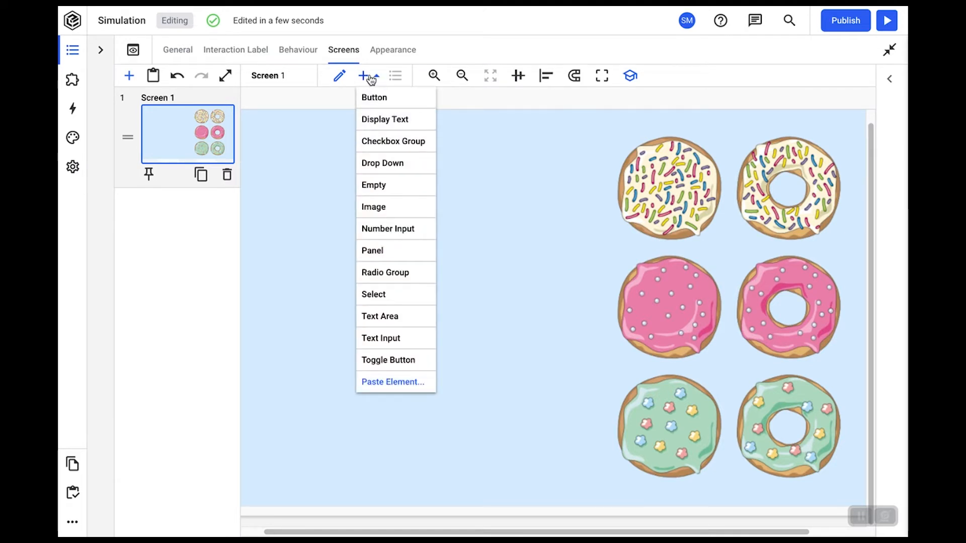
left_click(384, 119)
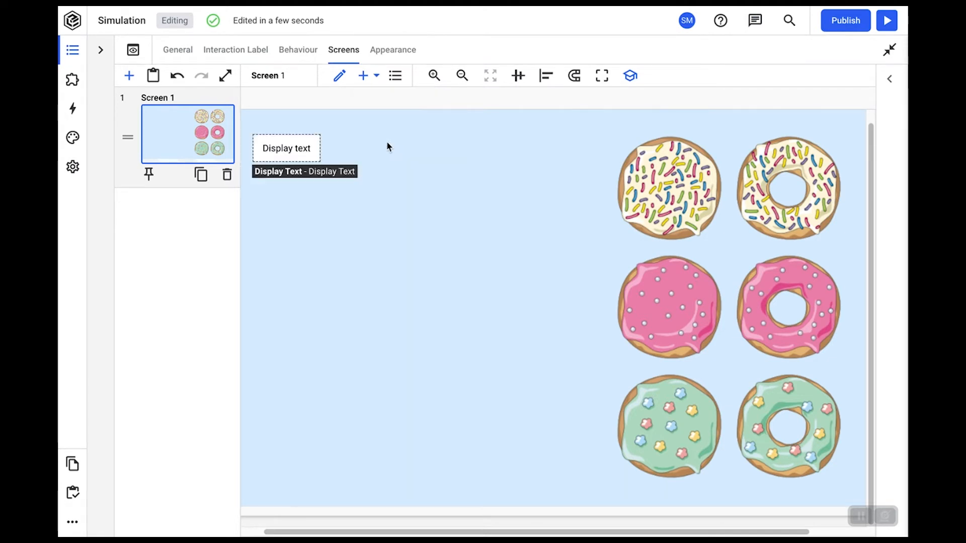
left_click(307, 149)
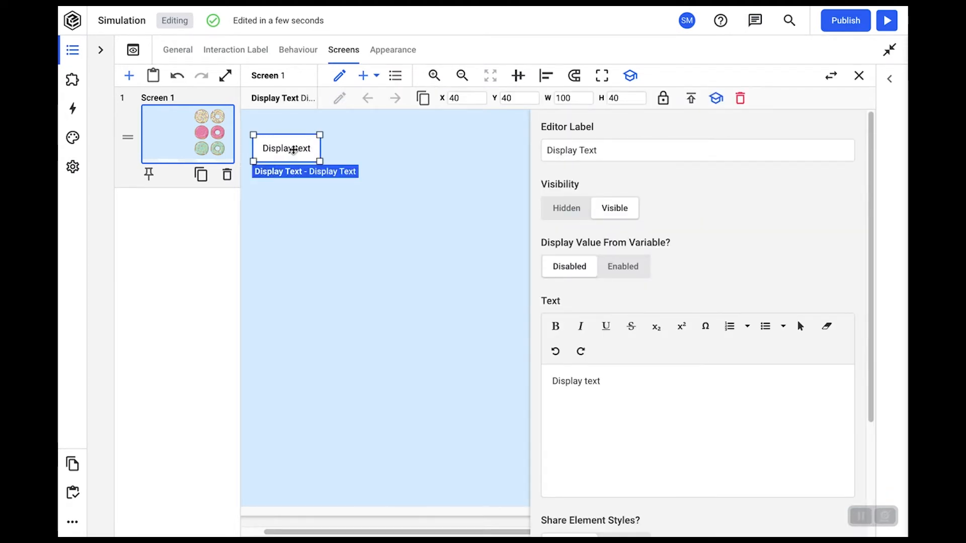
left_click(549, 151)
left_click_drag(620, 153, 541, 150)
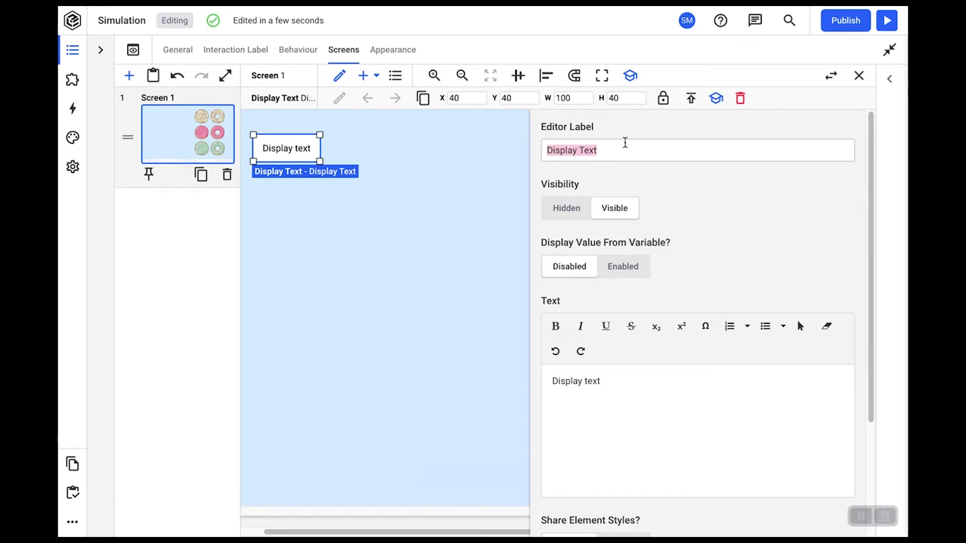
type("Instr")
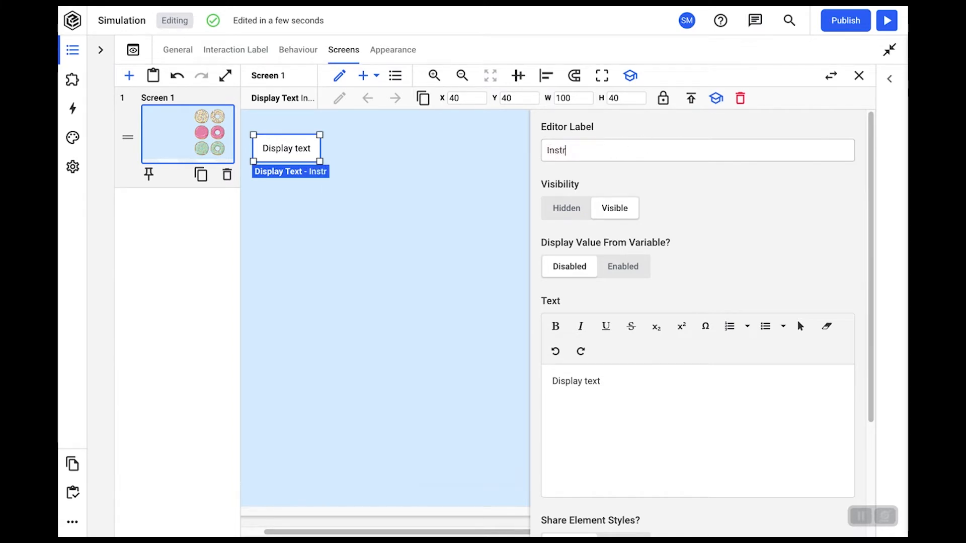
type("uctions")
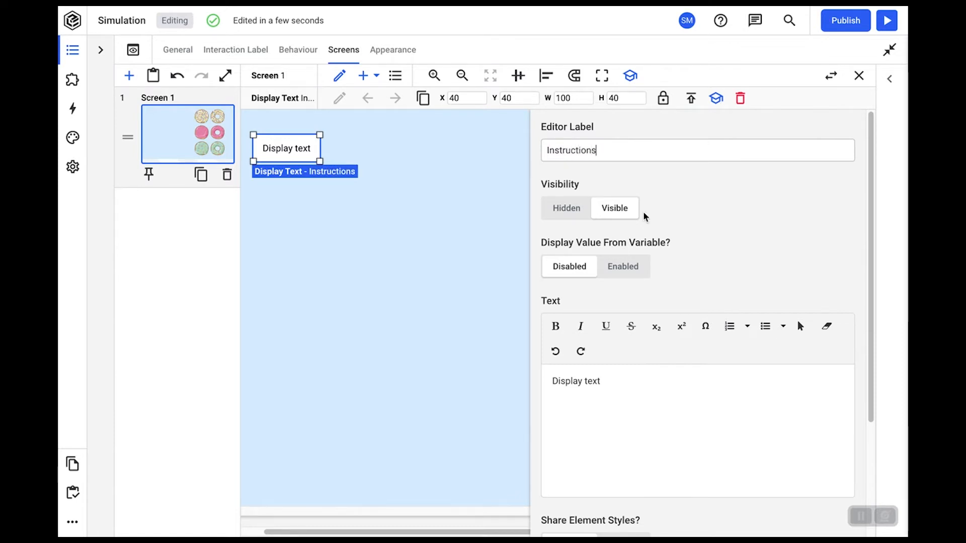
Replace the Instructions element's text with "Click on the green donuts." and make it bold
left_click_drag(653, 388, 534, 389)
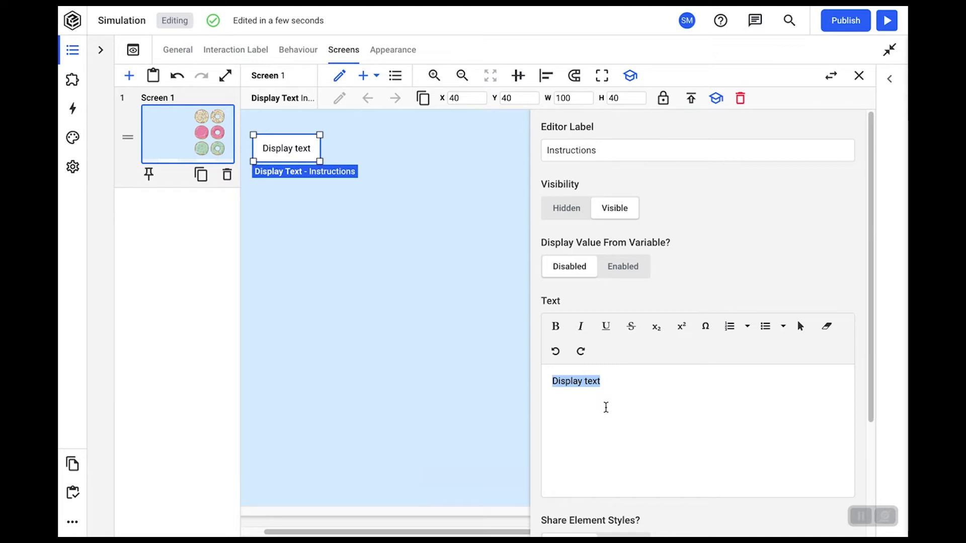
type("Cl")
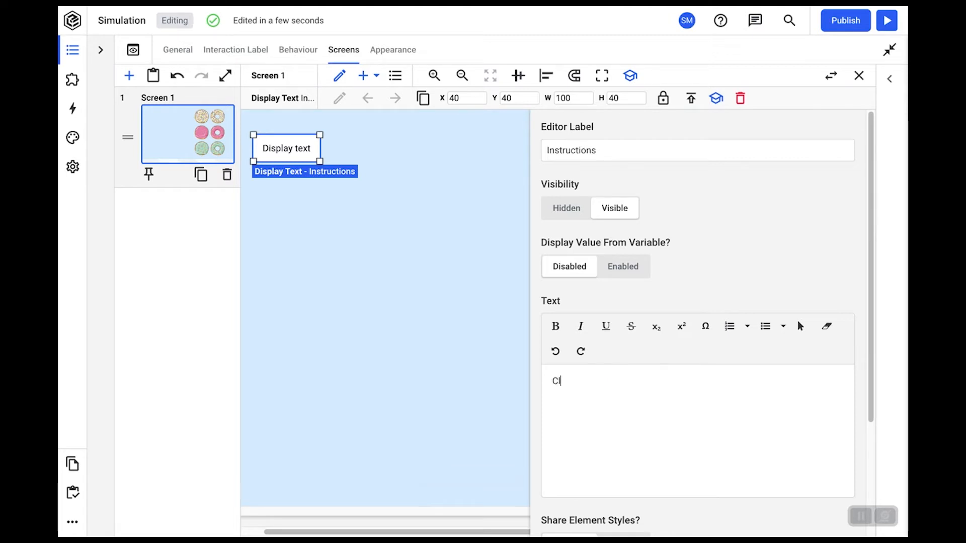
type("ick on the green donuts.")
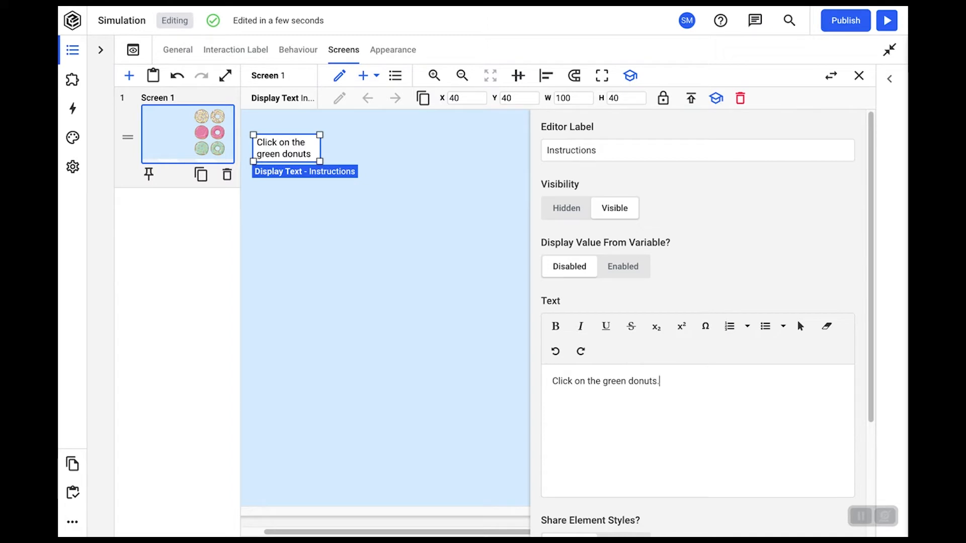
left_click_drag(677, 384, 522, 384)
left_click(555, 327)
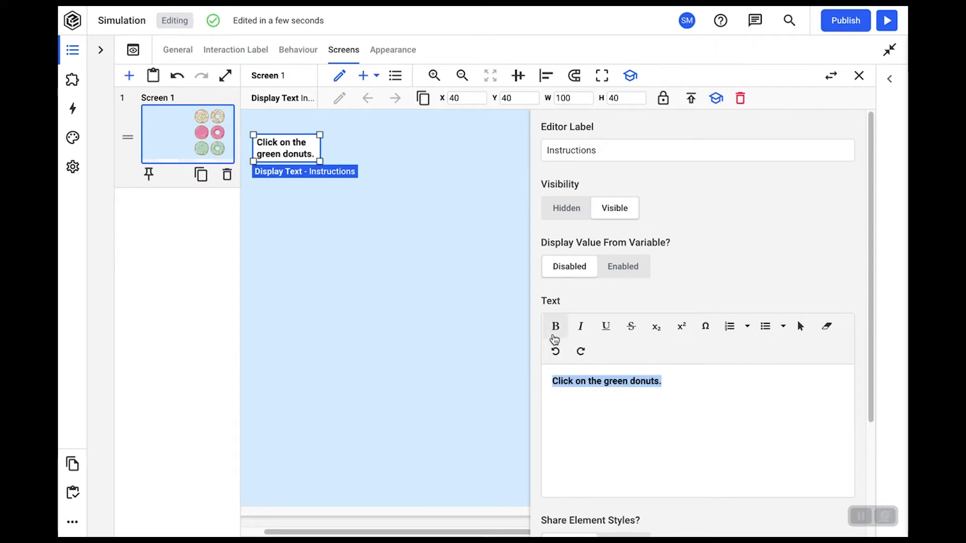
left_click(706, 421)
Set the Instructions element's font size to 19 px and enlarge its box to about 148 by 75
scroll(705, 421, "down", 3)
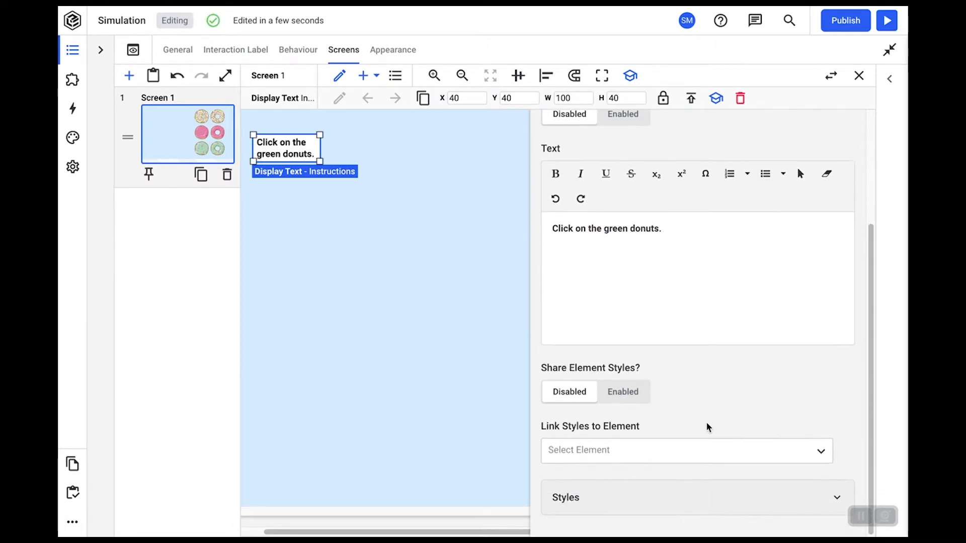
left_click(678, 504)
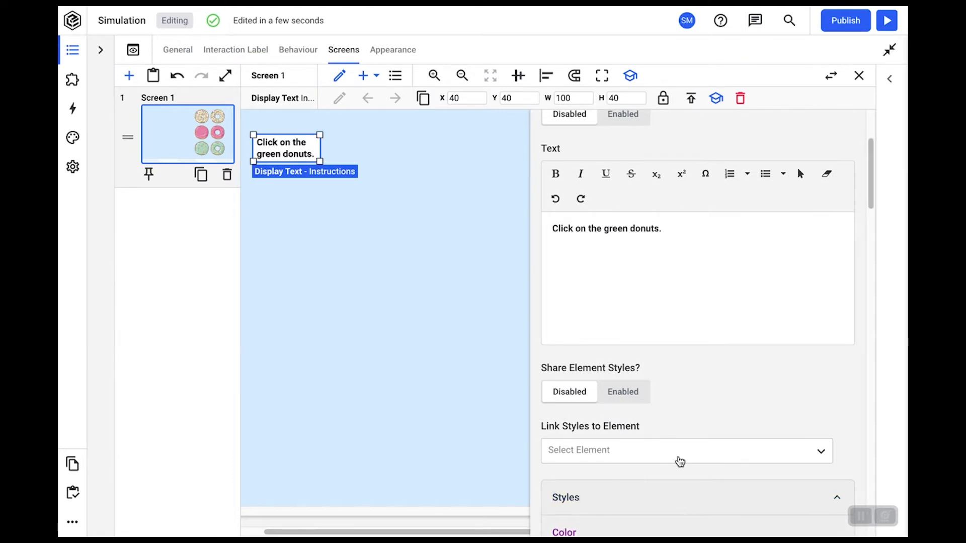
scroll(678, 458, "down", 5)
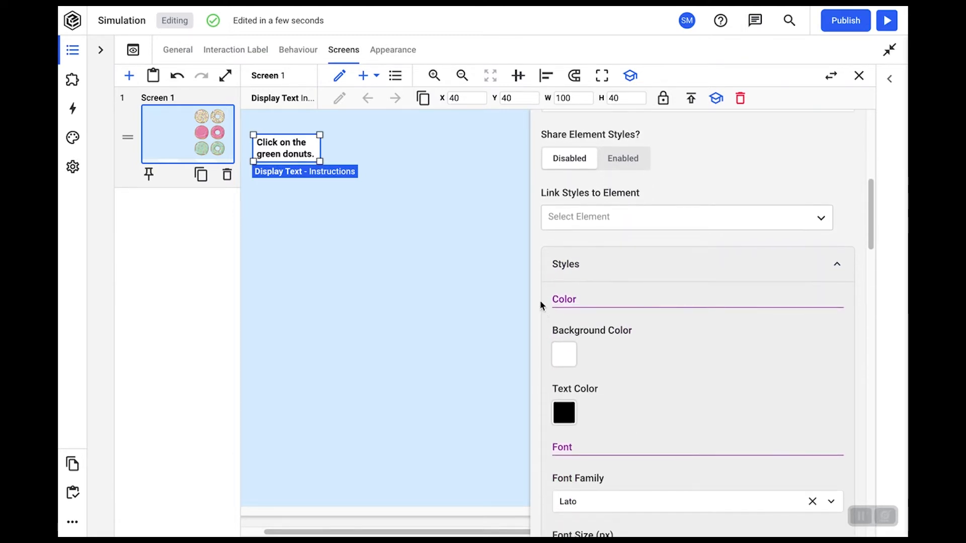
scroll(582, 381, "down", 3)
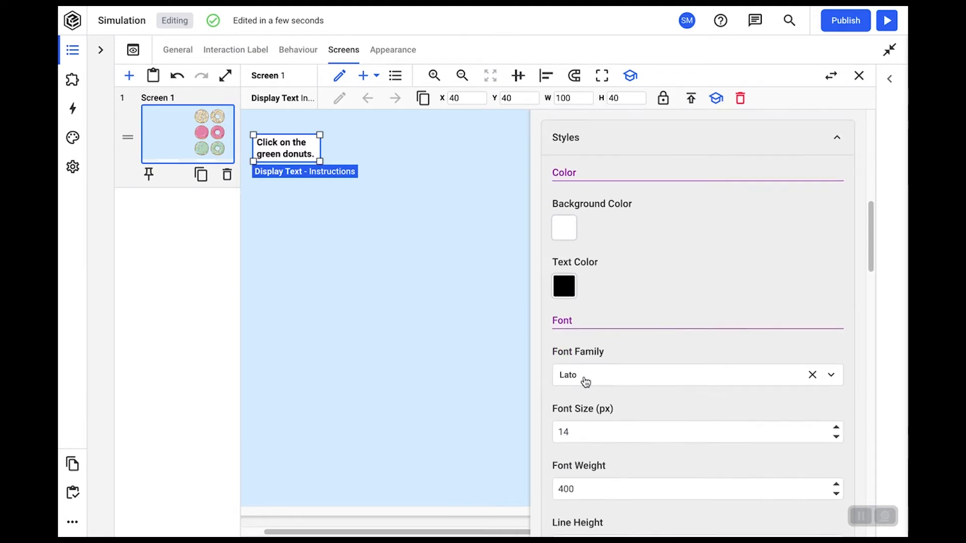
left_click(836, 429)
left_click(836, 428)
left_click(836, 429)
left_click(837, 429)
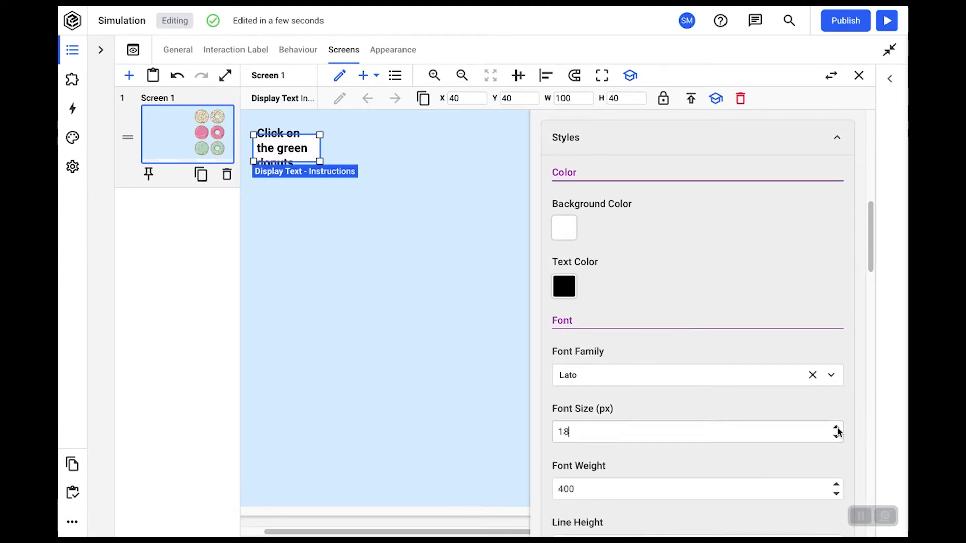
left_click(837, 429)
left_click_drag(320, 161, 352, 186)
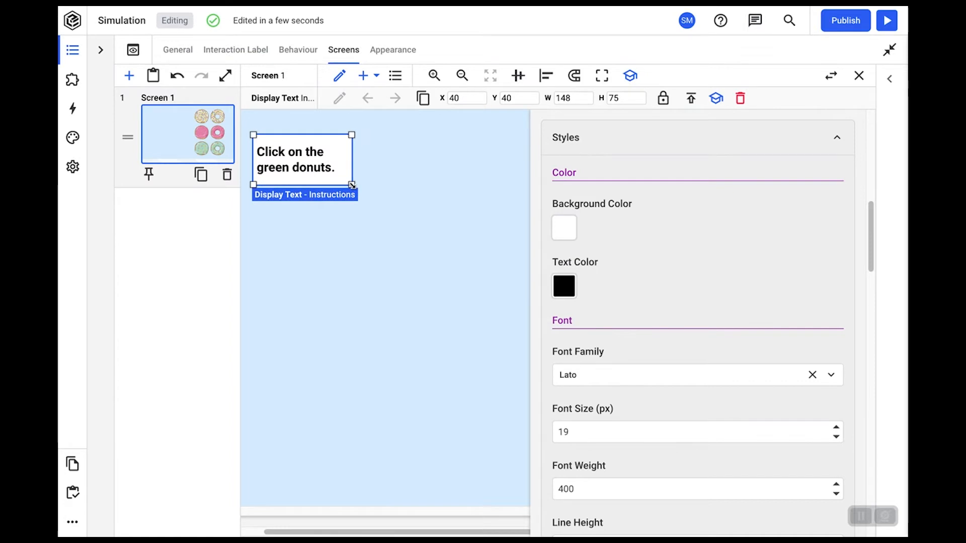
Increase the instruction text's font size by another 2 px, look through its remaining styles and close the element's settings
left_click(838, 429)
left_click(838, 428)
scroll(747, 392, "down", 15)
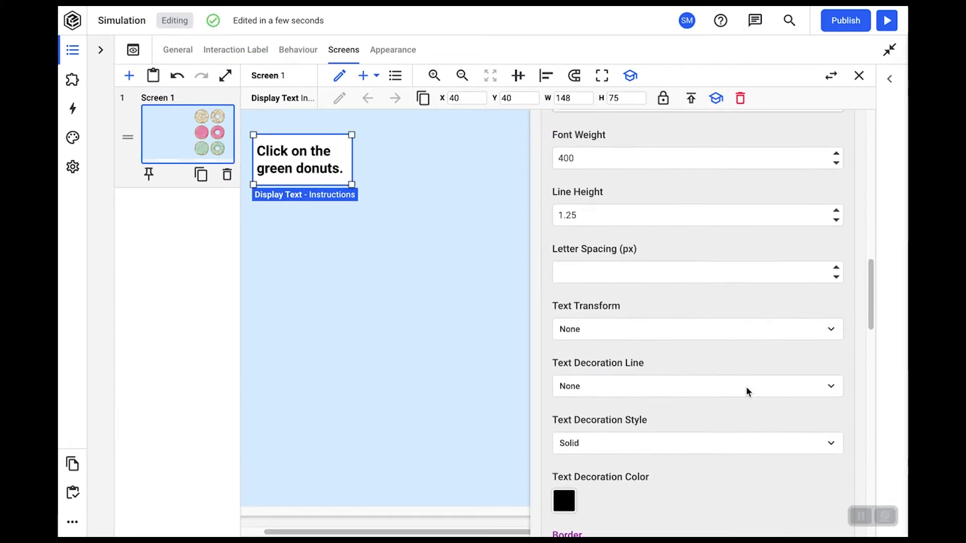
scroll(748, 392, "down", 12)
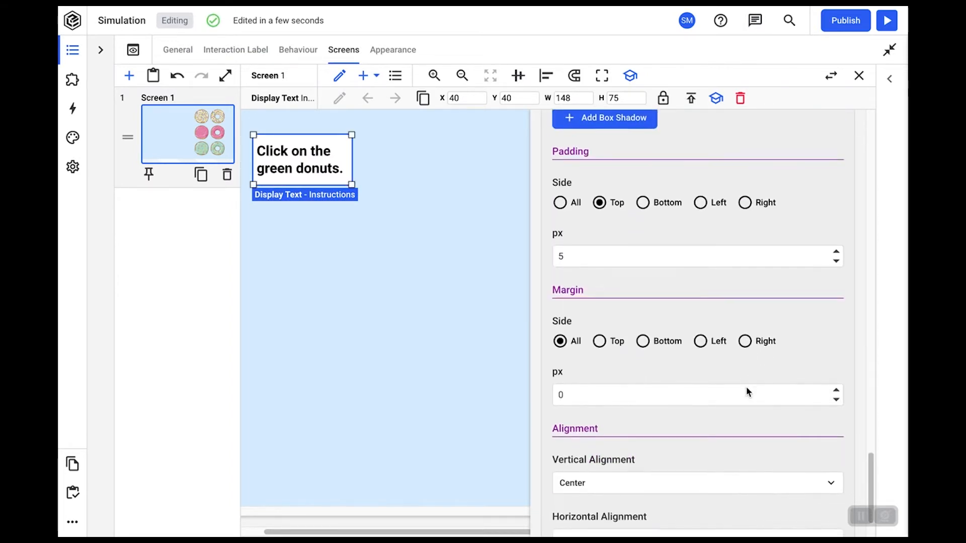
scroll(746, 392, "up", 20)
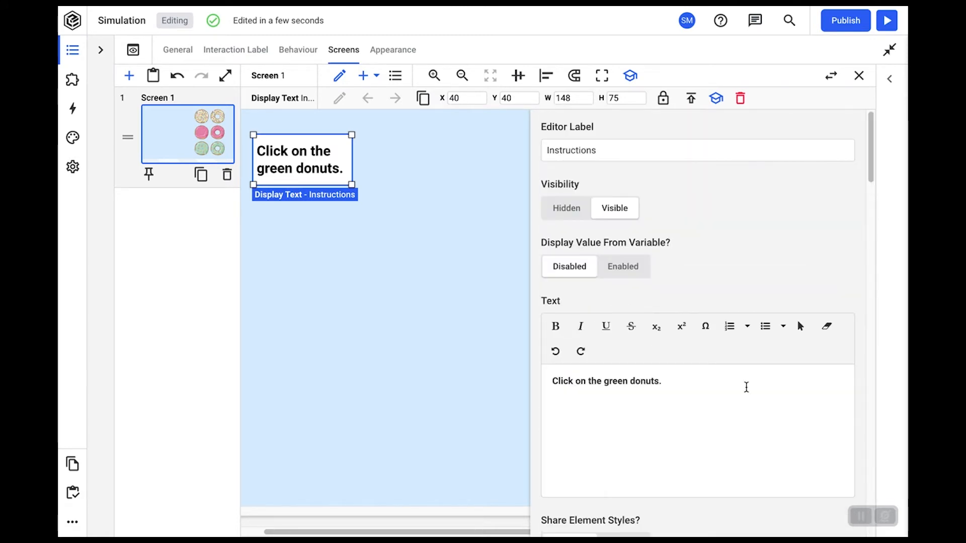
left_click(430, 305)
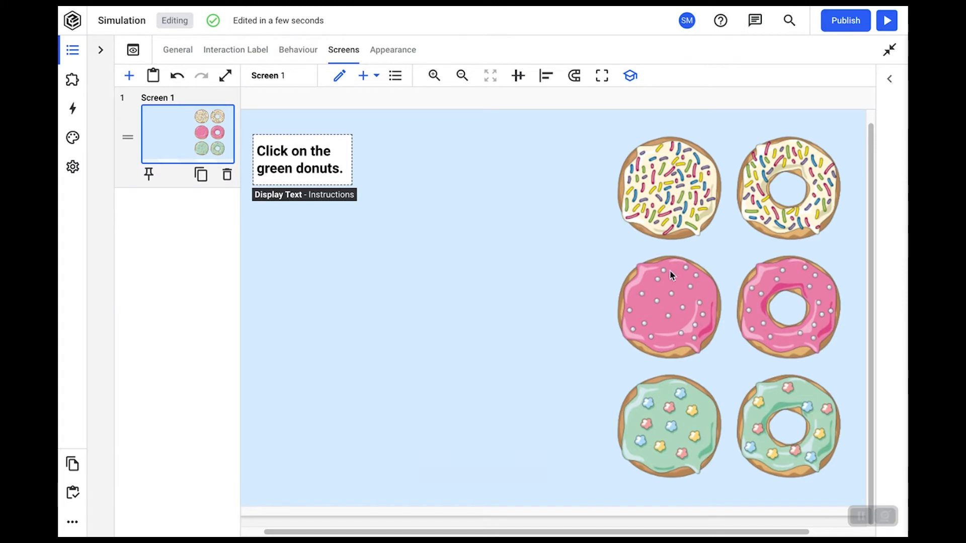
Add a Button element to Screen 1 and select it
left_click(375, 76)
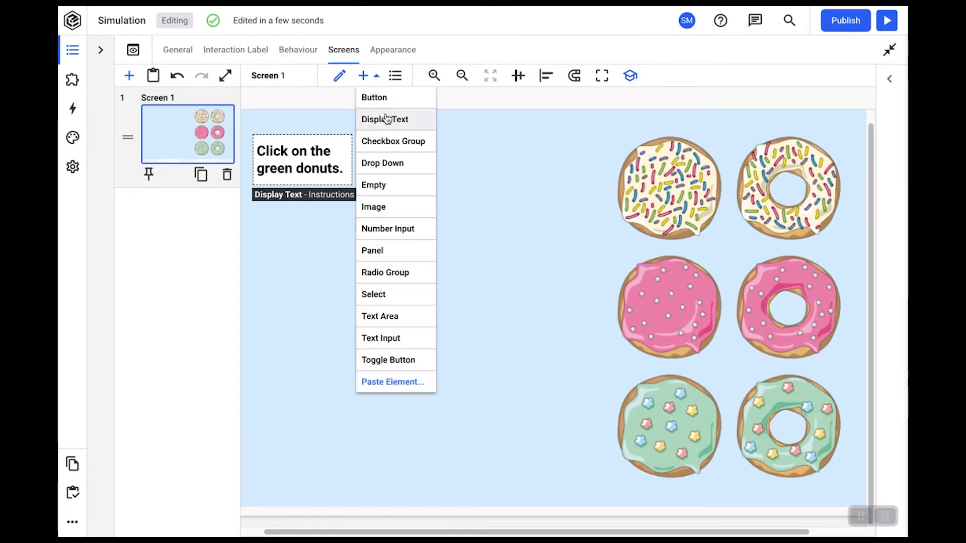
left_click(382, 97)
left_click(321, 170)
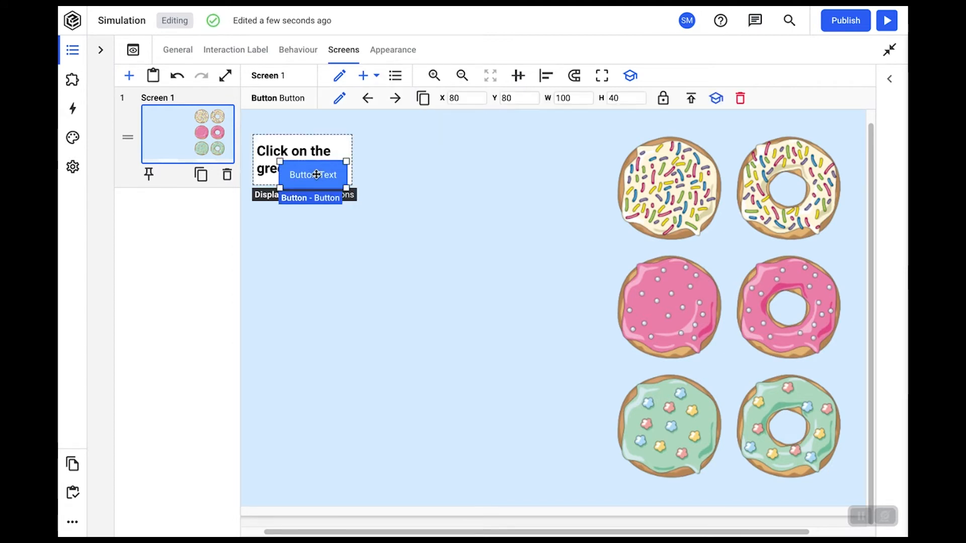
Place the new button over the two sprinkled donuts and enlarge it to about 347 by 177
left_click(403, 190)
left_click_drag(315, 175, 655, 141)
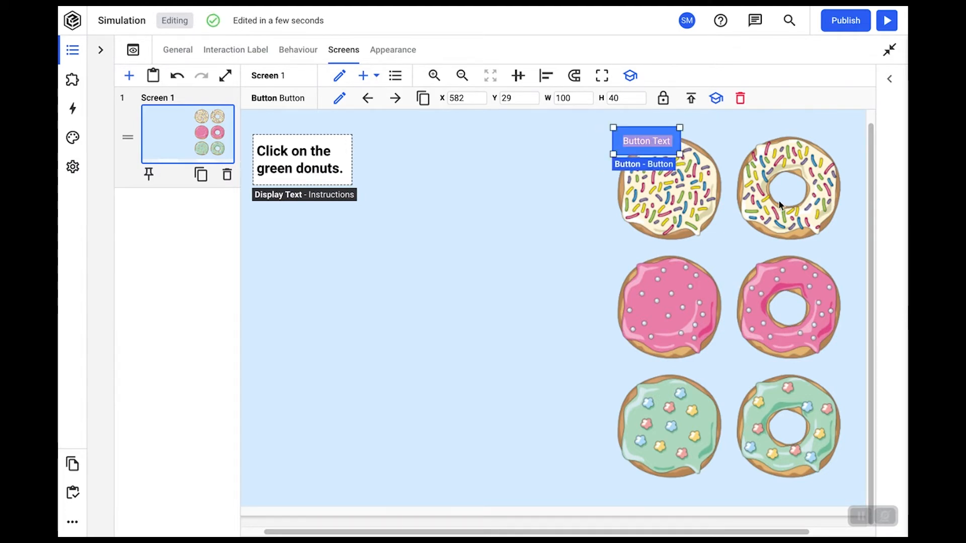
left_click(745, 190)
left_click(669, 143)
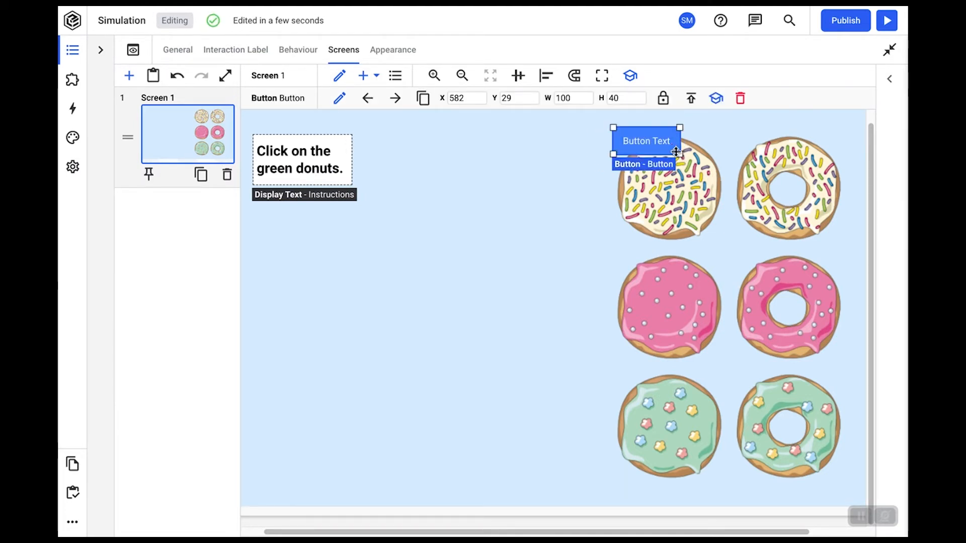
left_click_drag(681, 156, 846, 247)
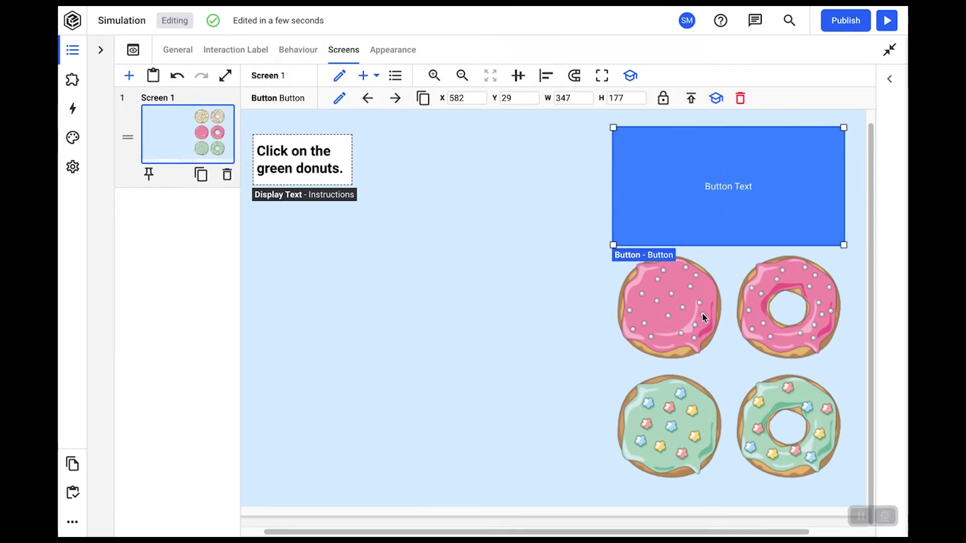
Add a second Button element and fit it over the two pink donuts at about 348 by 172
left_click(376, 76)
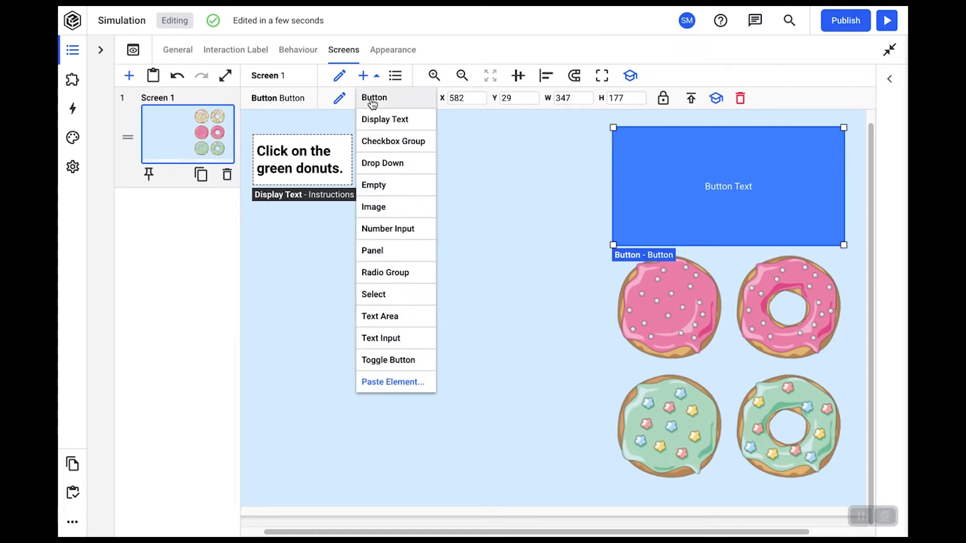
left_click(370, 98)
left_click_drag(318, 178, 849, 367)
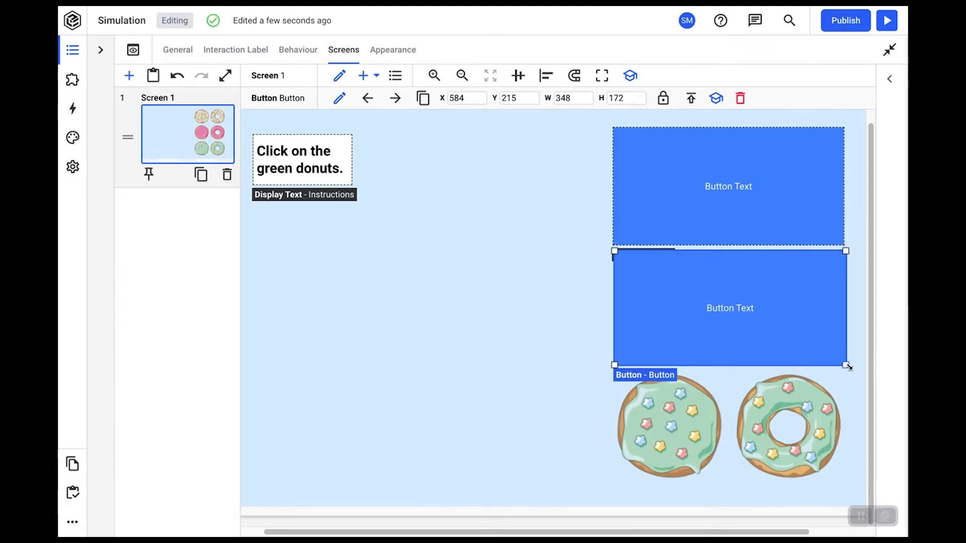
Add a third Button element and fit it over the two green donuts at about 349 by 177
left_click(364, 75)
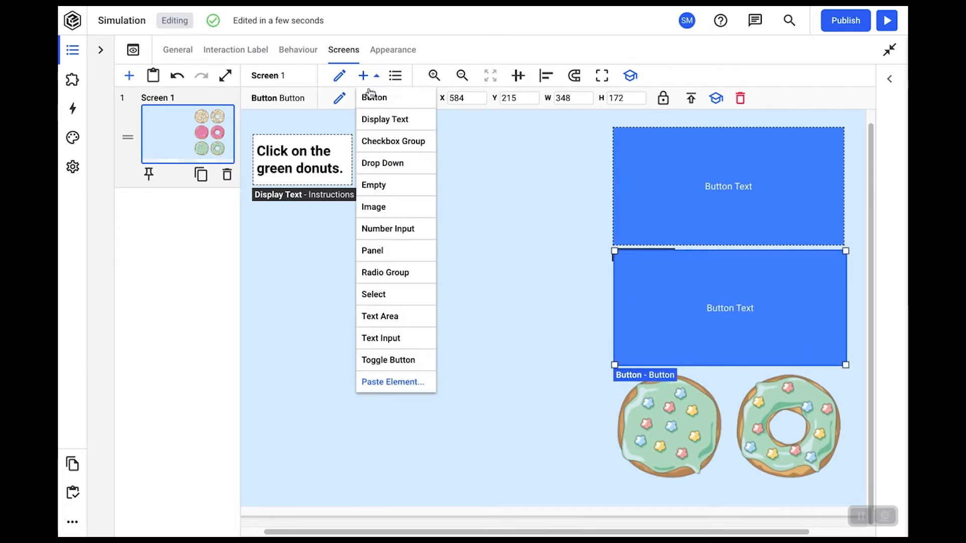
left_click(370, 103)
left_click(315, 170)
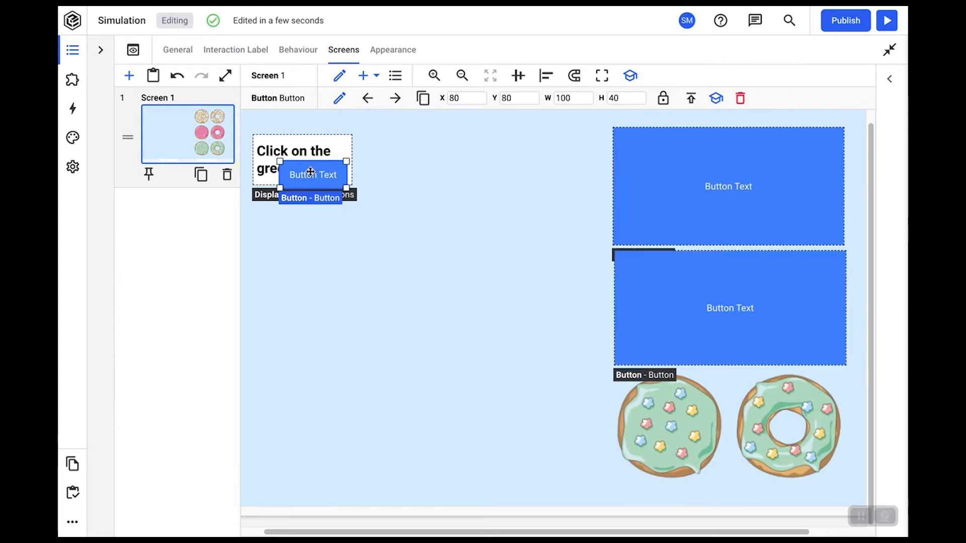
left_click_drag(310, 172, 848, 489)
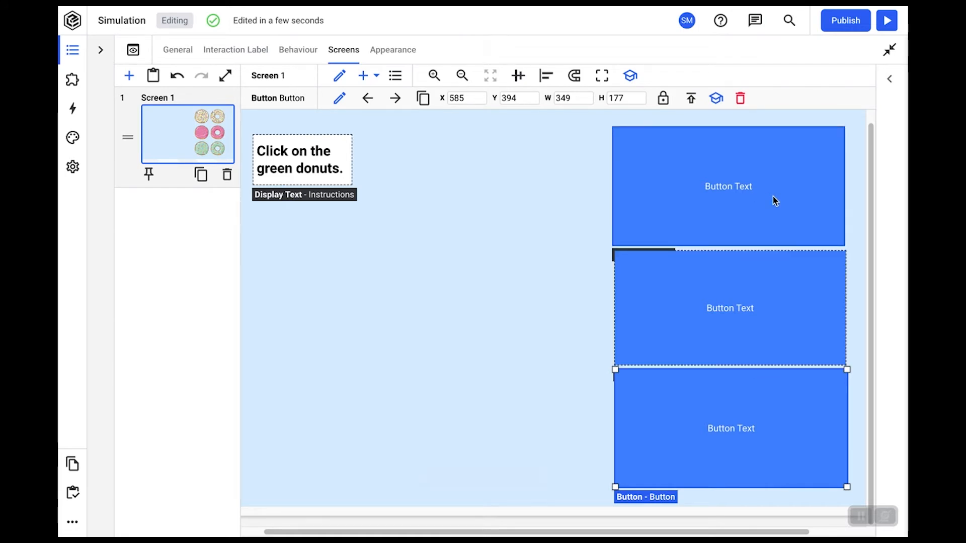
Set the three buttons covering the sprinkled, pink and green donuts as hotspots
double_click(783, 213)
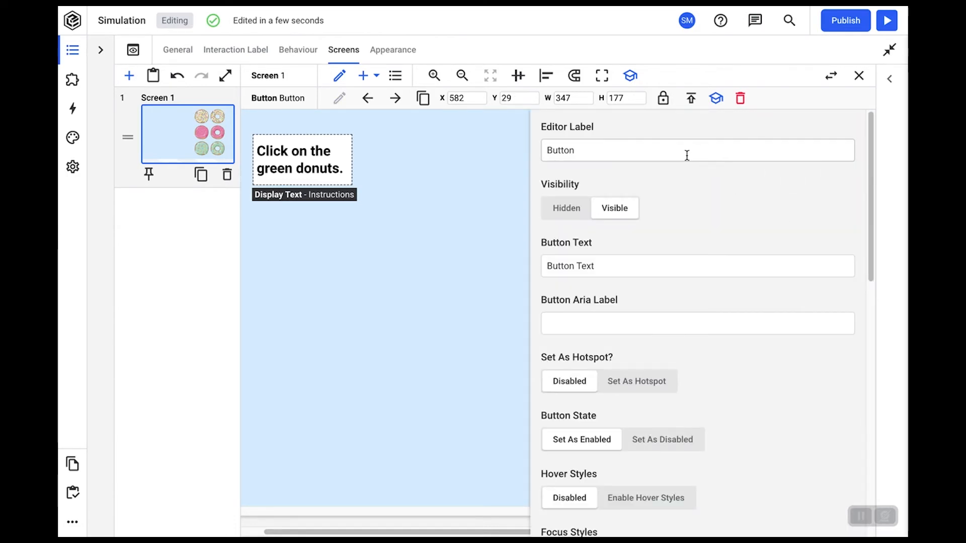
left_click(646, 384)
left_click(454, 352)
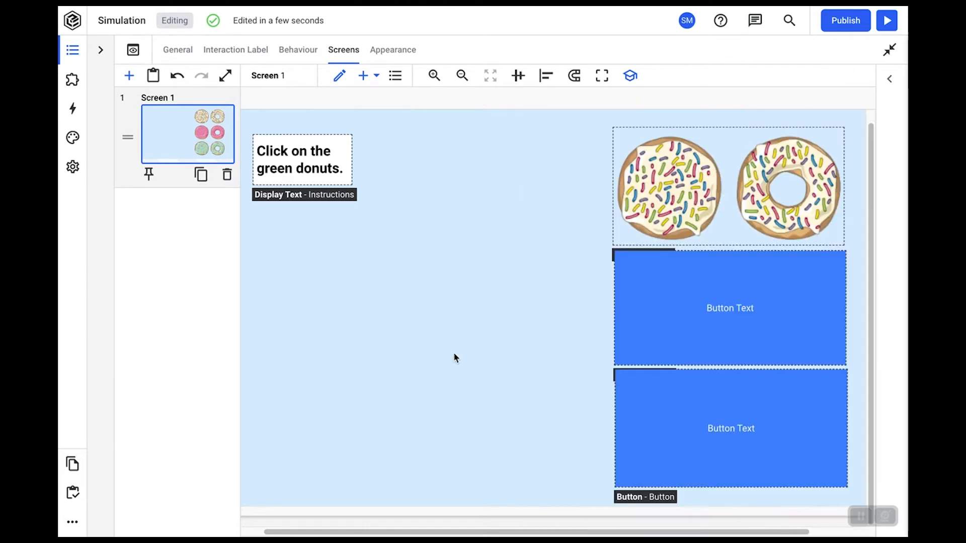
double_click(672, 313)
left_click(636, 382)
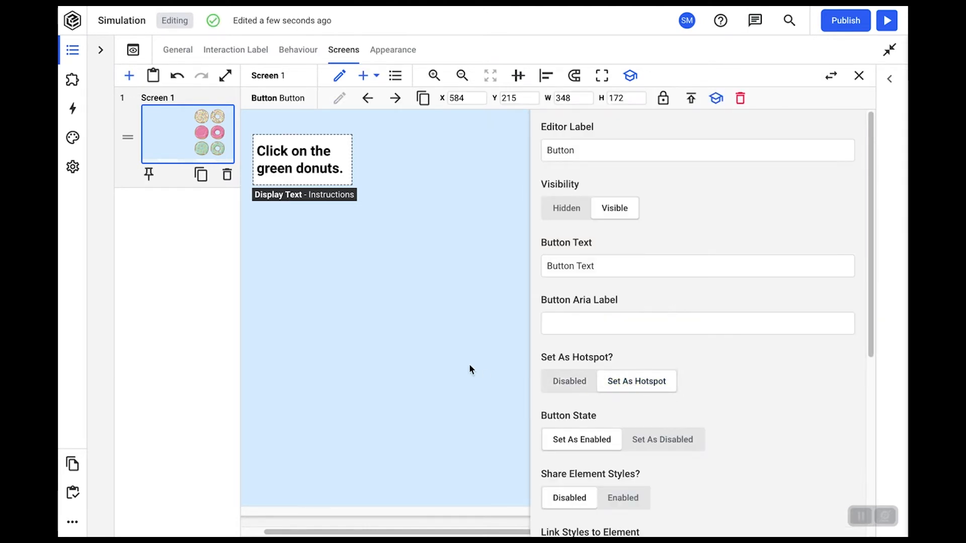
left_click(469, 365)
double_click(668, 413)
left_click(642, 381)
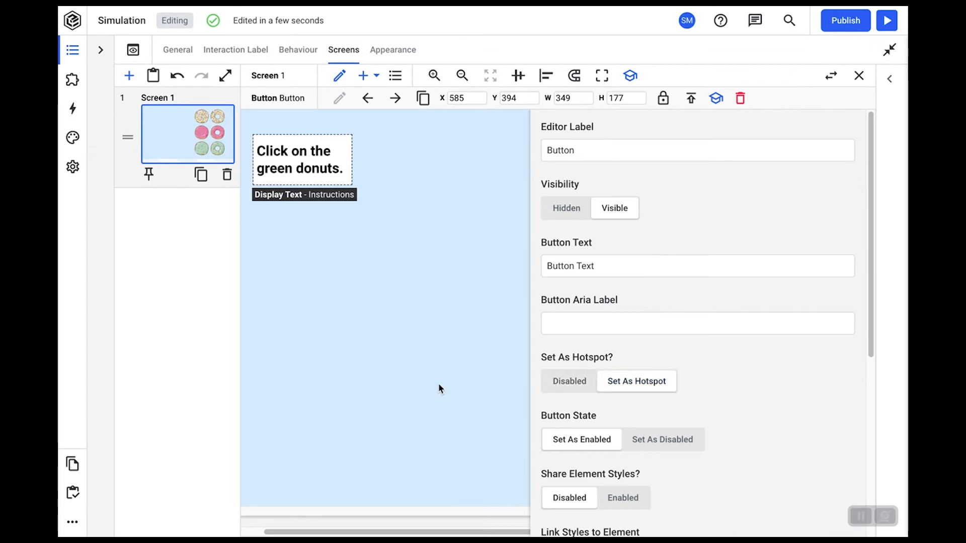
left_click(440, 389)
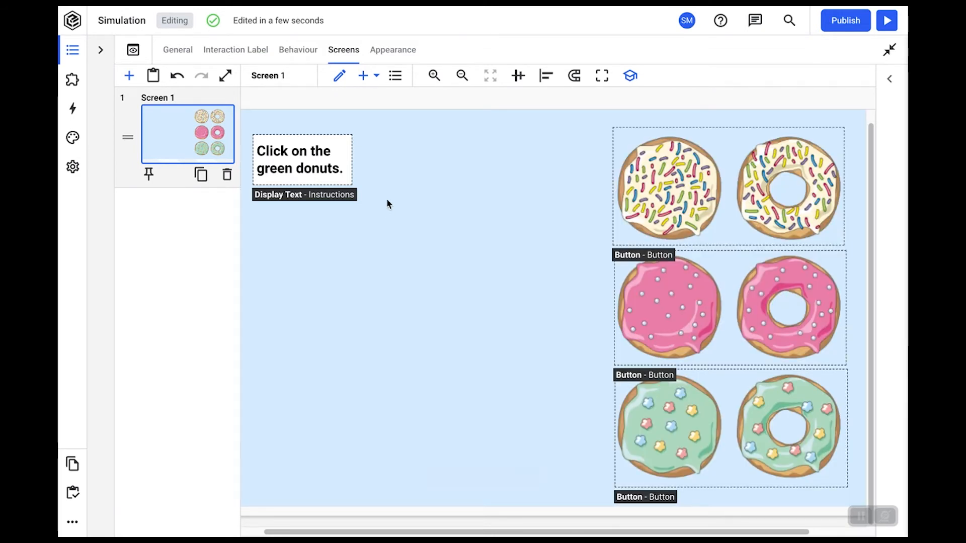
Add another Button element and place it beside the instruction text at about X 276, Y 81
left_click(376, 77)
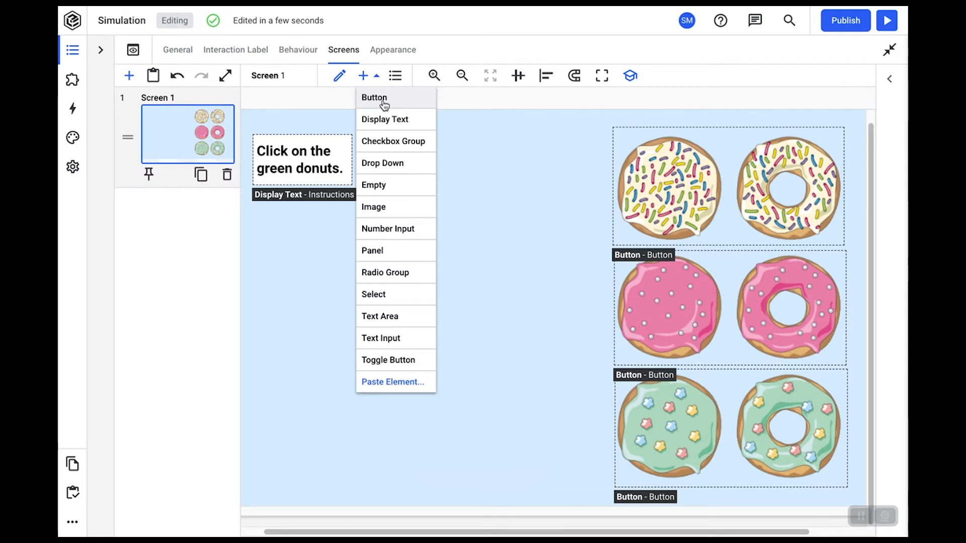
left_click(385, 105)
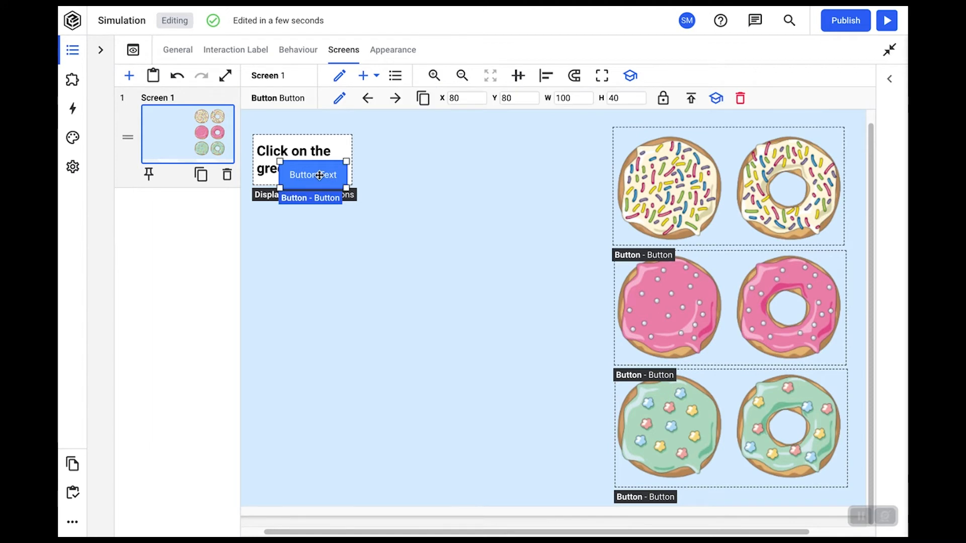
left_click_drag(319, 175, 449, 175)
Set both the editor label and the button text of the button beside the instructions to "Try Again"
double_click(449, 176)
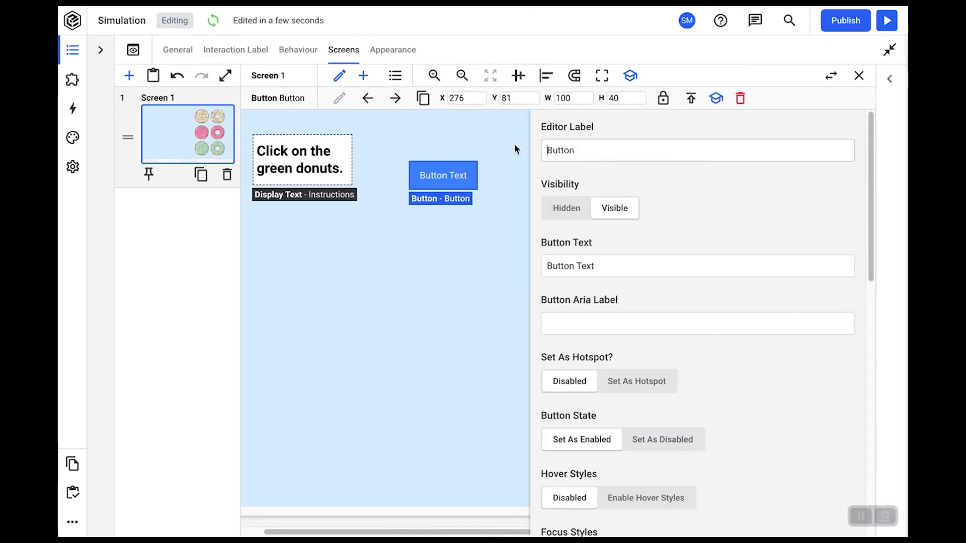
left_click_drag(584, 149, 515, 149)
type("Try")
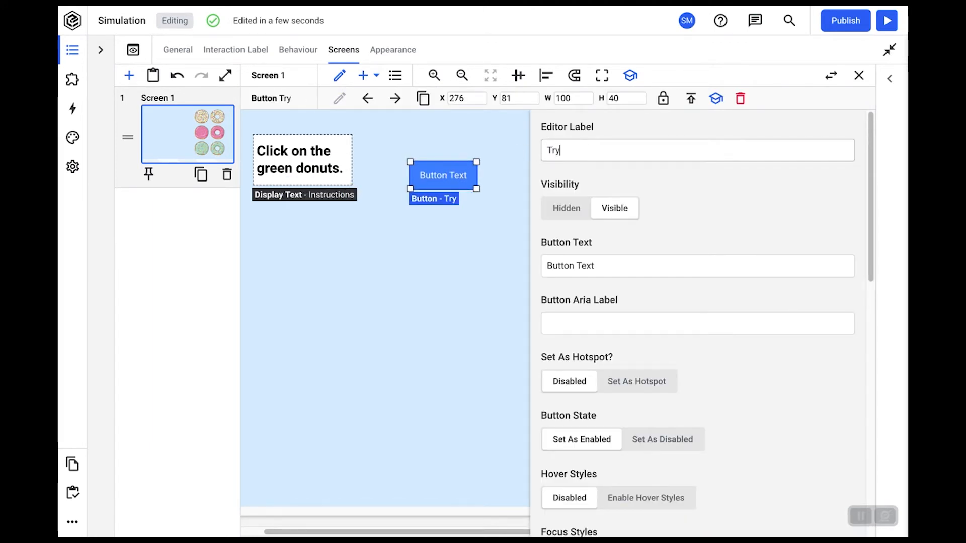
type(" Again")
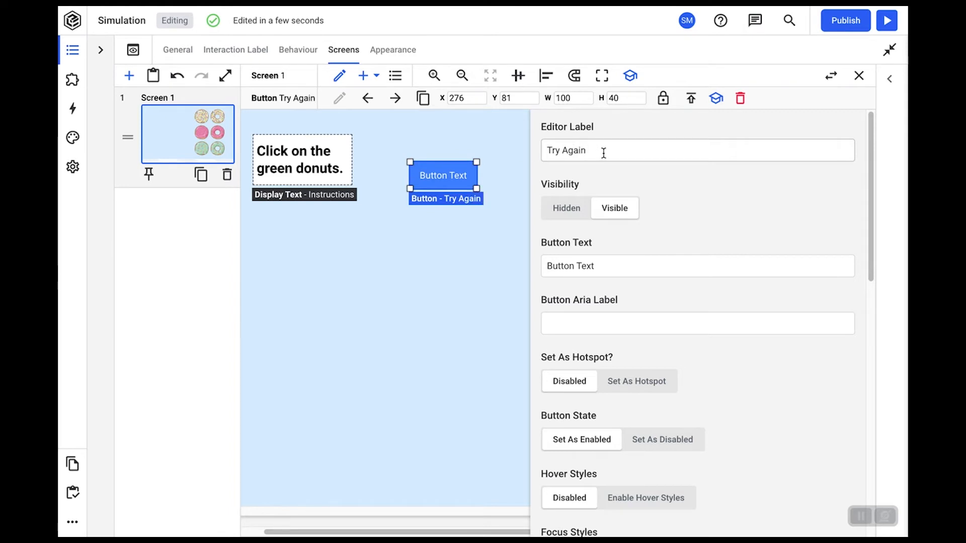
left_click_drag(604, 153, 521, 153)
key("ctrl+c")
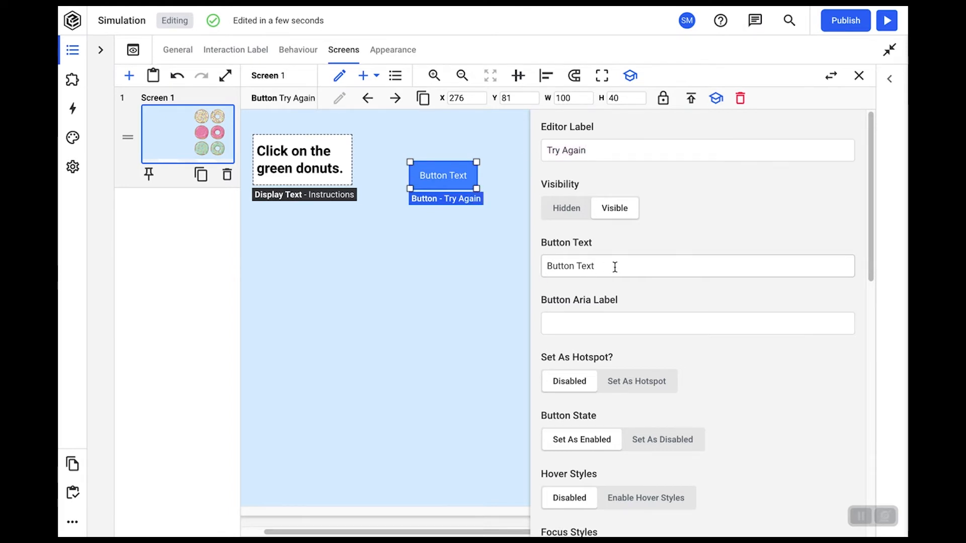
left_click_drag(614, 267, 504, 270)
key("ctrl+v")
left_click(681, 229)
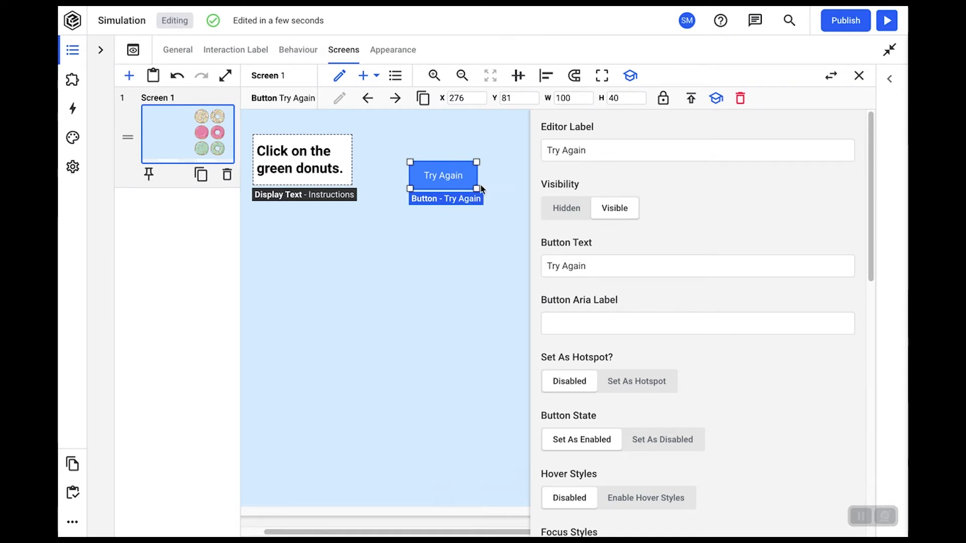
Set the Try Again button's visibility to Hidden and its click action to Reset Elements, targeting the Try Again button itself
left_click(565, 211)
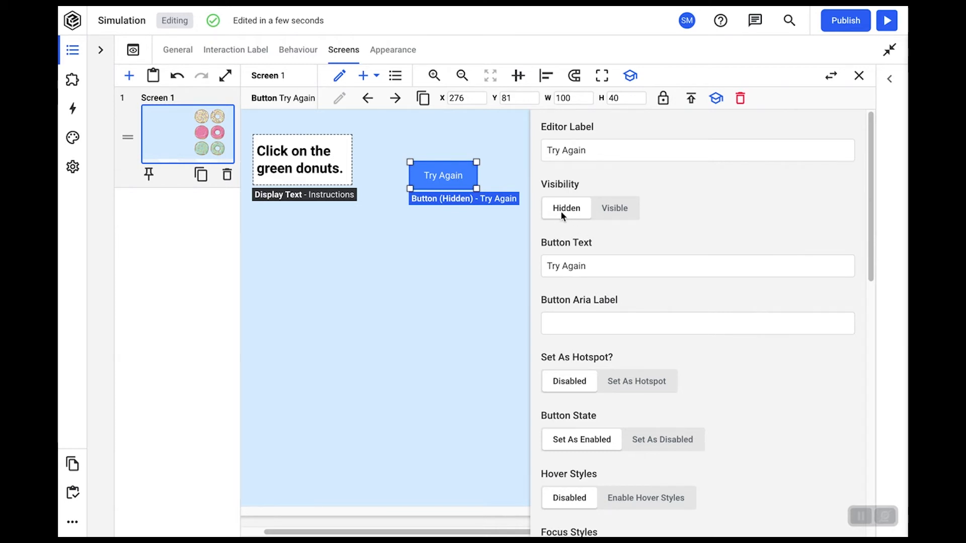
scroll(610, 263, "down", 1)
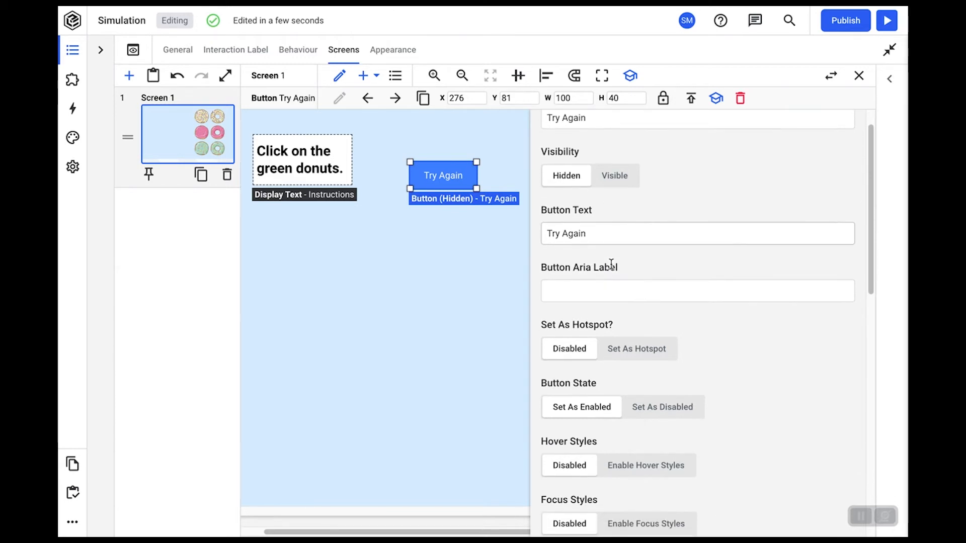
scroll(611, 264, "down", 4)
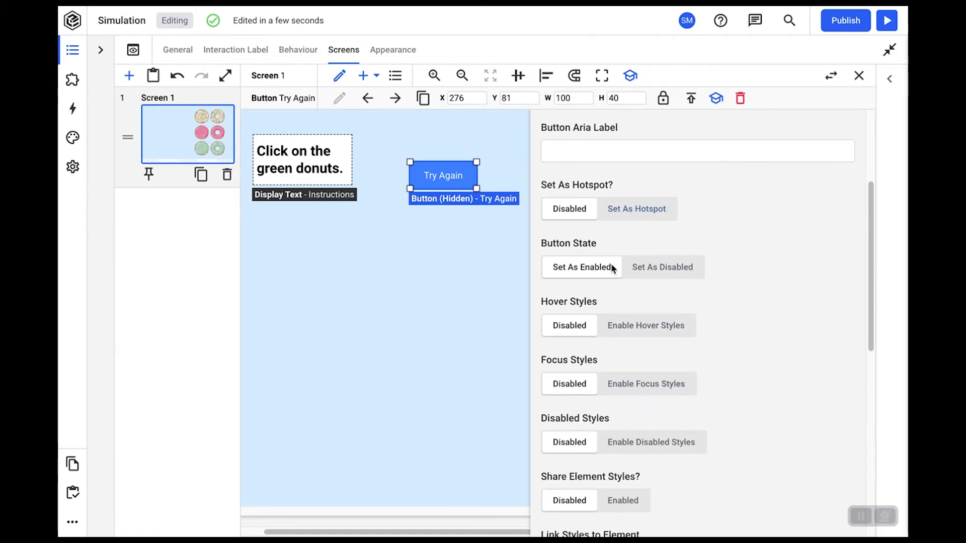
scroll(612, 266, "down", 7)
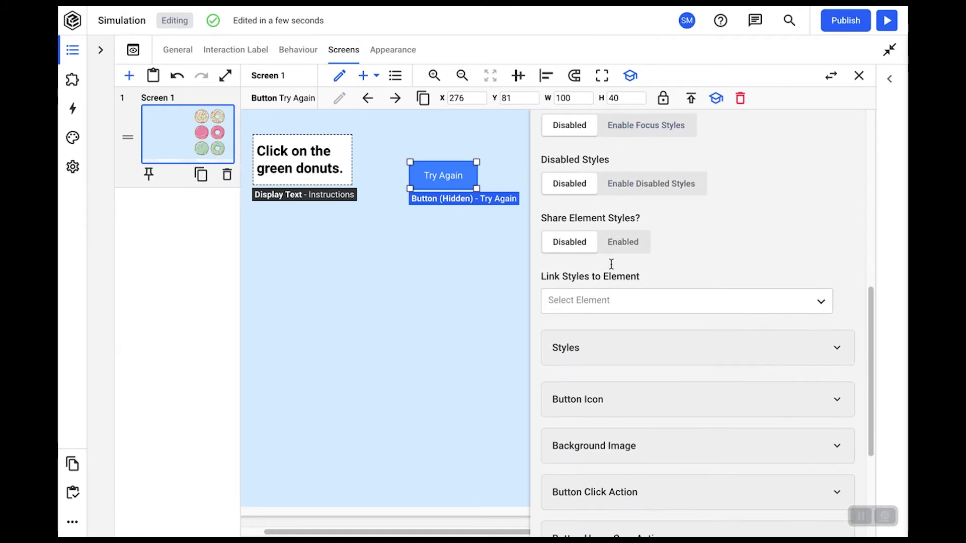
scroll(611, 266, "down", 5)
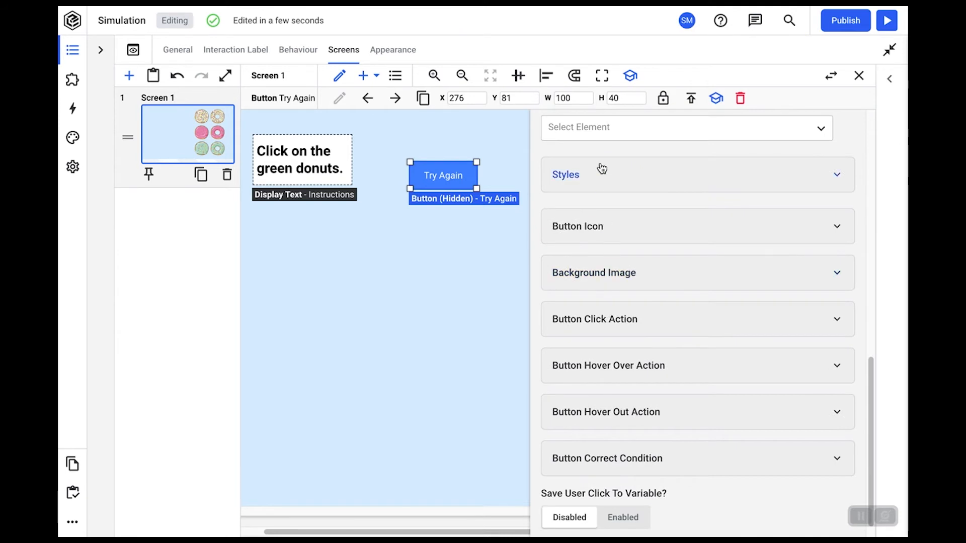
left_click(603, 325)
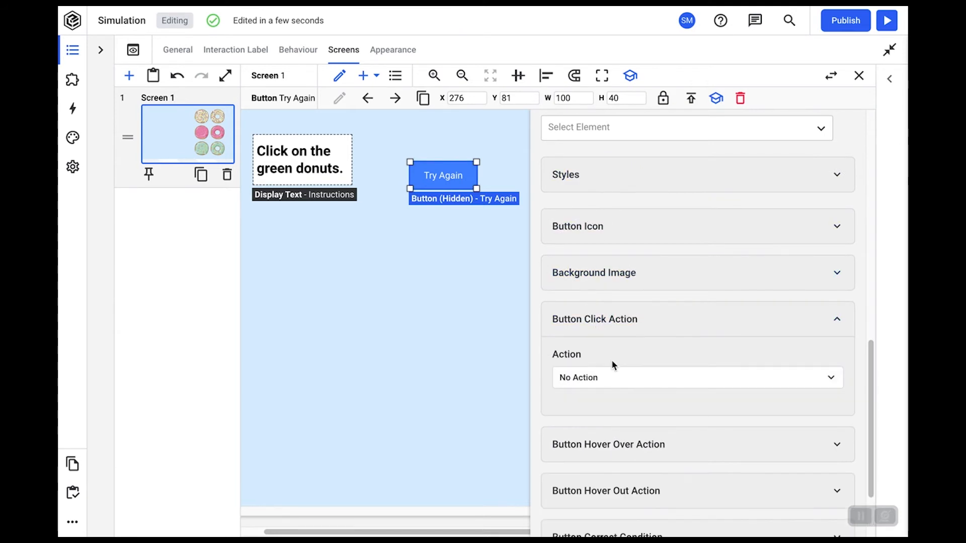
left_click(612, 379)
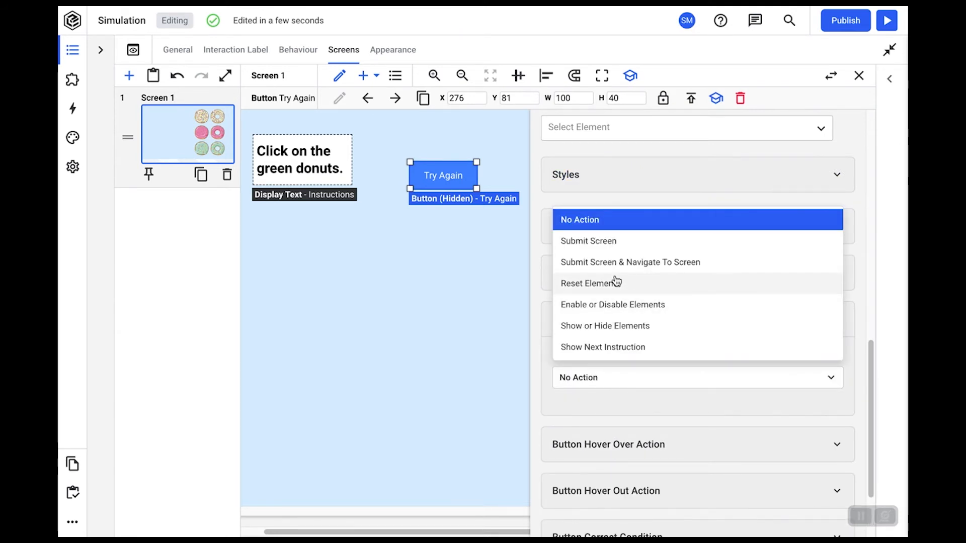
left_click(634, 284)
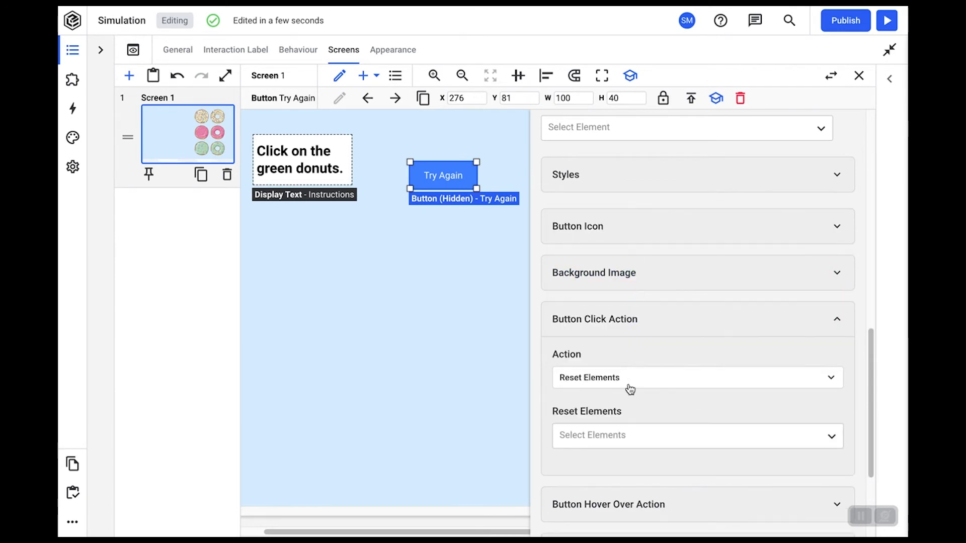
left_click(619, 436)
scroll(621, 464, "down", 2)
left_click(612, 456)
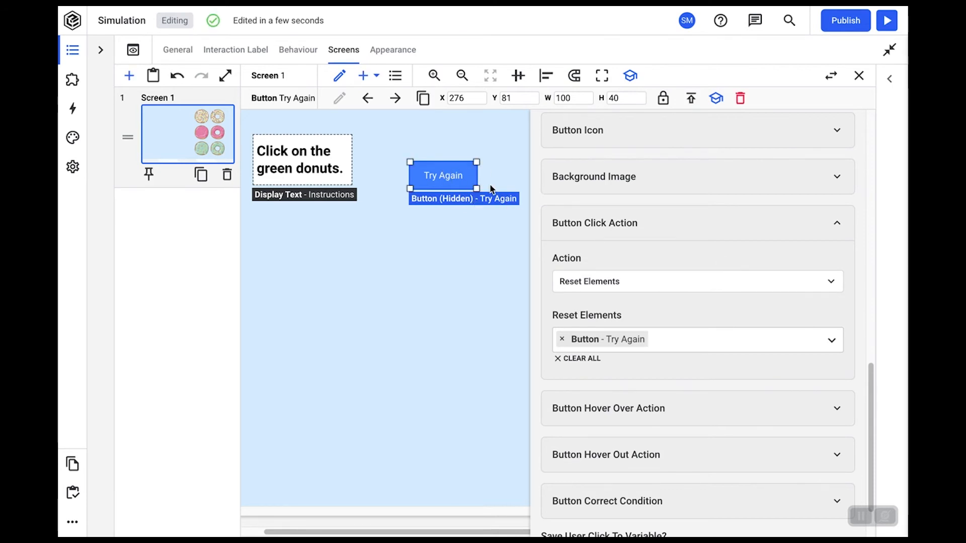
left_click(475, 236)
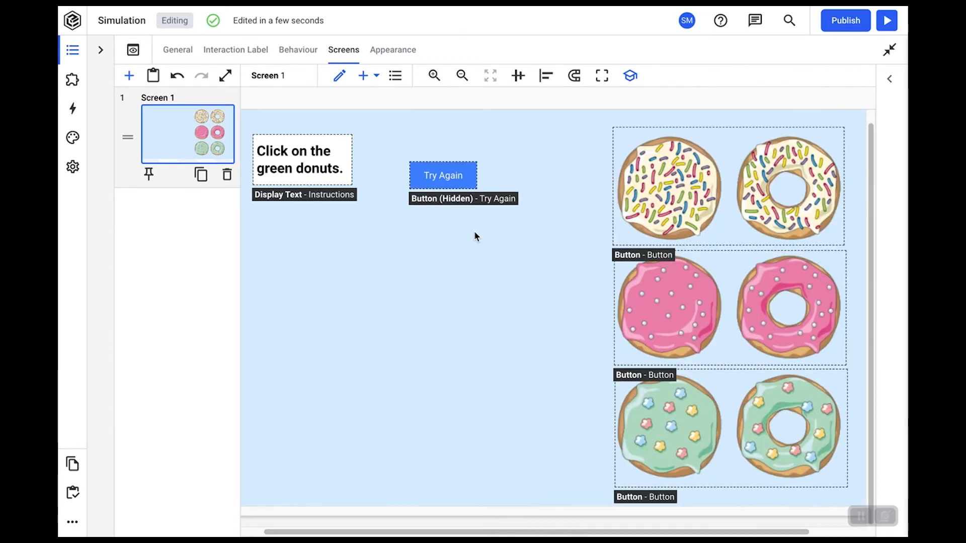
Add another Button element, place it over the Try Again button at about X 279, Y 96 and open its settings
left_click(363, 78)
left_click(378, 102)
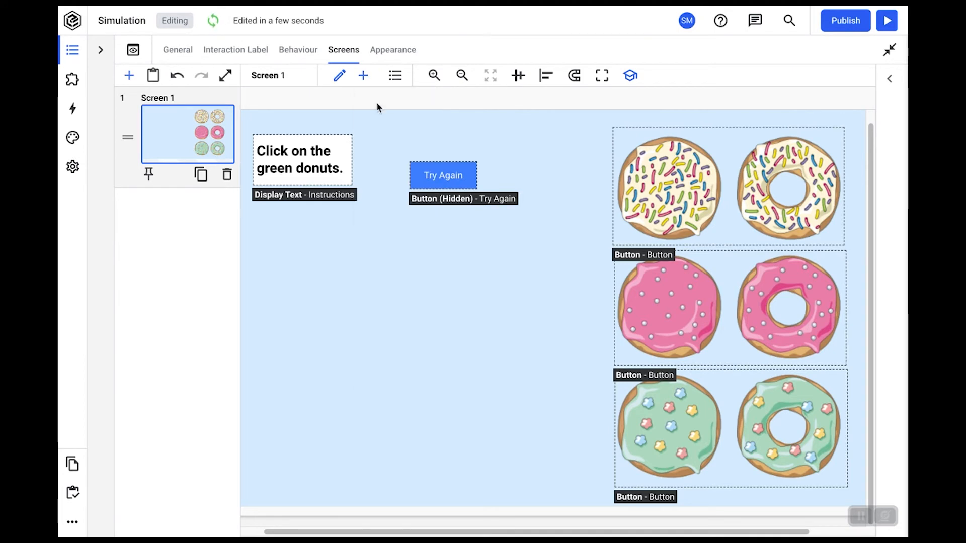
left_click(320, 174)
left_click_drag(309, 175, 442, 186)
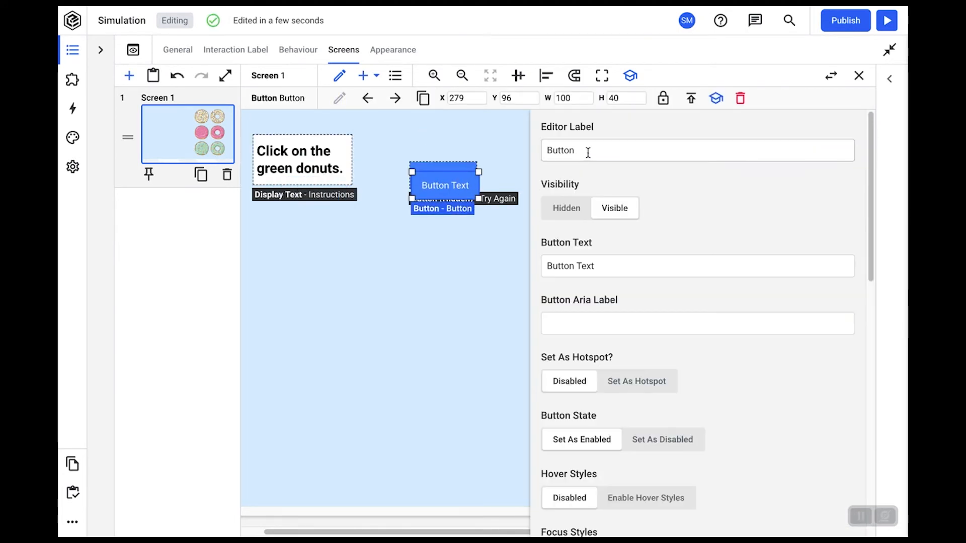
Set both the editor label and the button text of the button overlapping Try Again to "Great Job"
left_click_drag(586, 151, 485, 156)
type("Greata")
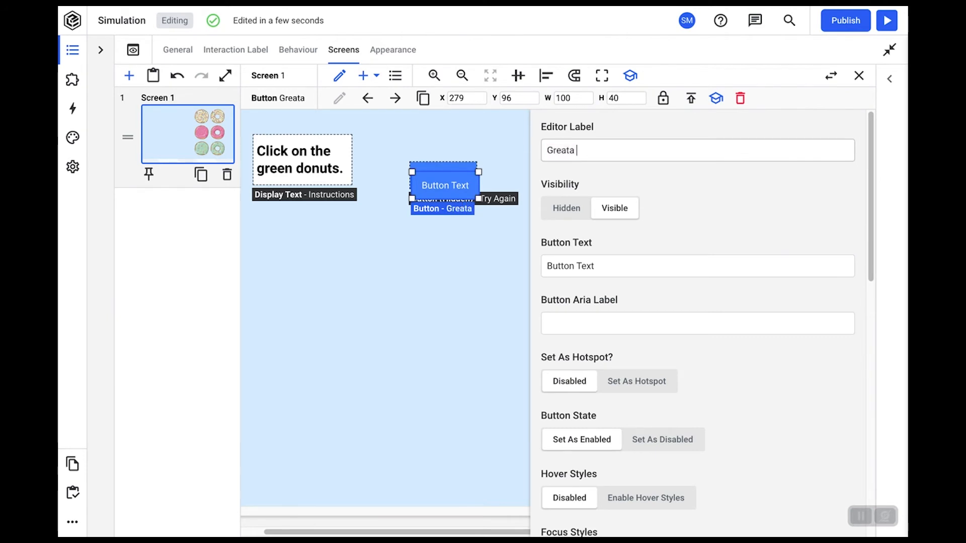
key("BackSpace")
key("BackSpace")
type("t Job")
left_click_drag(604, 149, 486, 151)
key("ctrl+c")
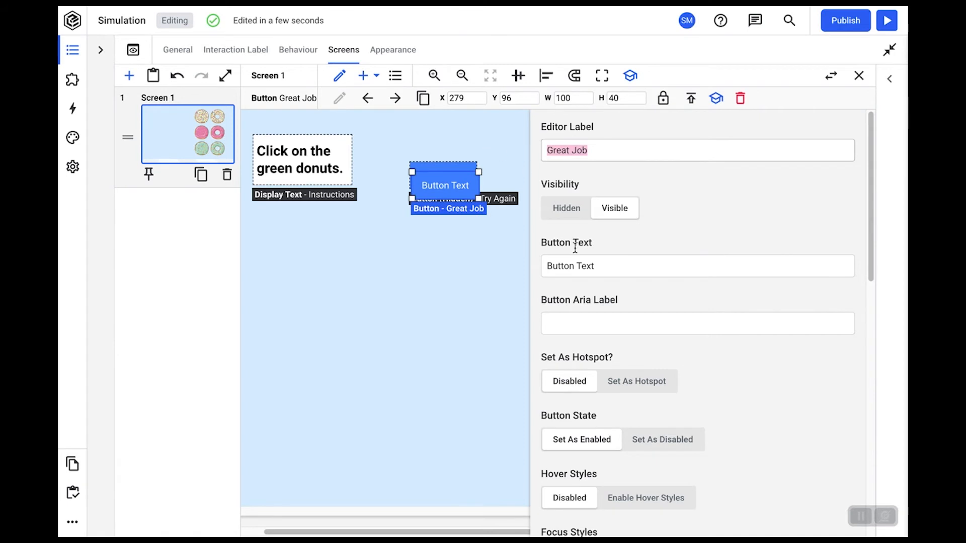
left_click_drag(599, 265, 511, 264)
key("ctrl+v")
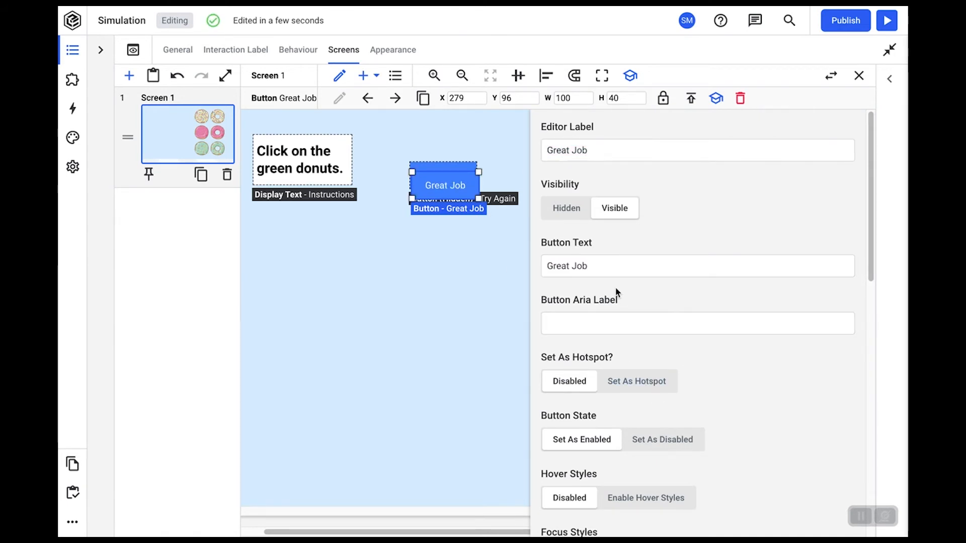
Set the Great Job button's visibility to Hidden, keep its click action at No Action, and move it to about X 277, Y 97
left_click(567, 210)
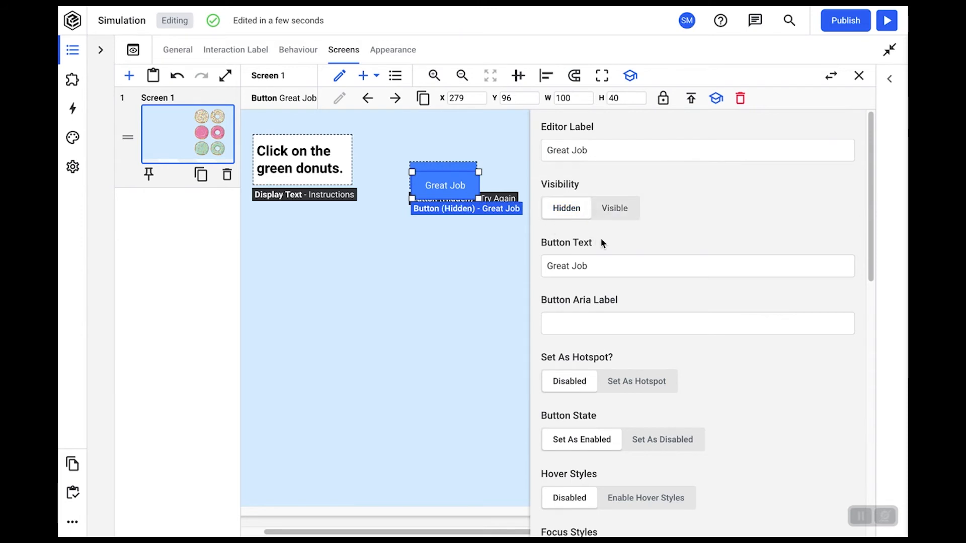
scroll(601, 243, "down", 3)
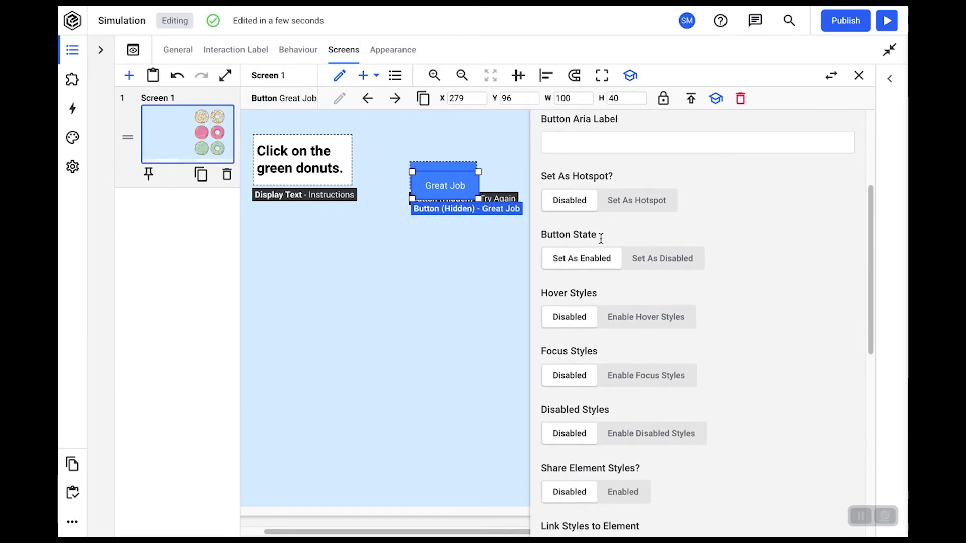
scroll(601, 238, "down", 5)
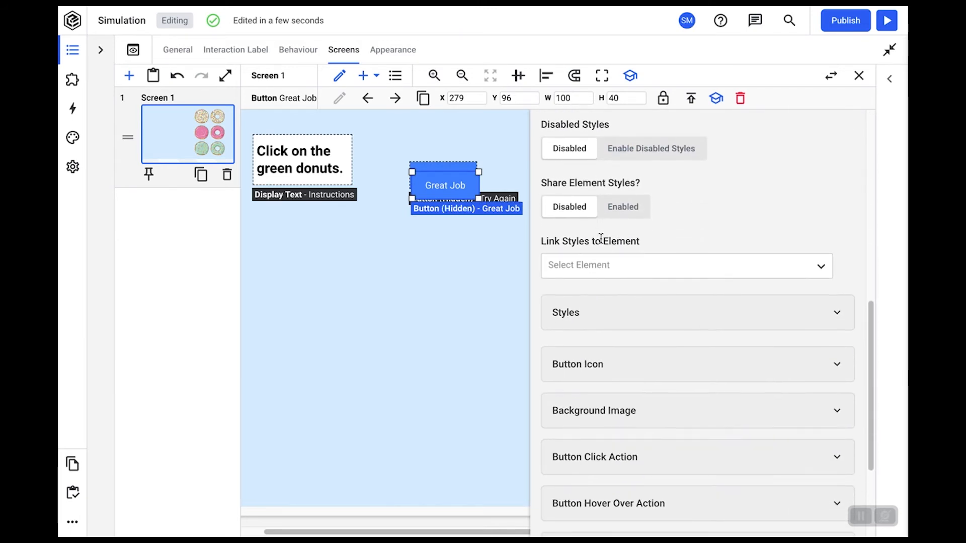
scroll(601, 240, "down", 1)
left_click(611, 381)
scroll(616, 383, "down", 1)
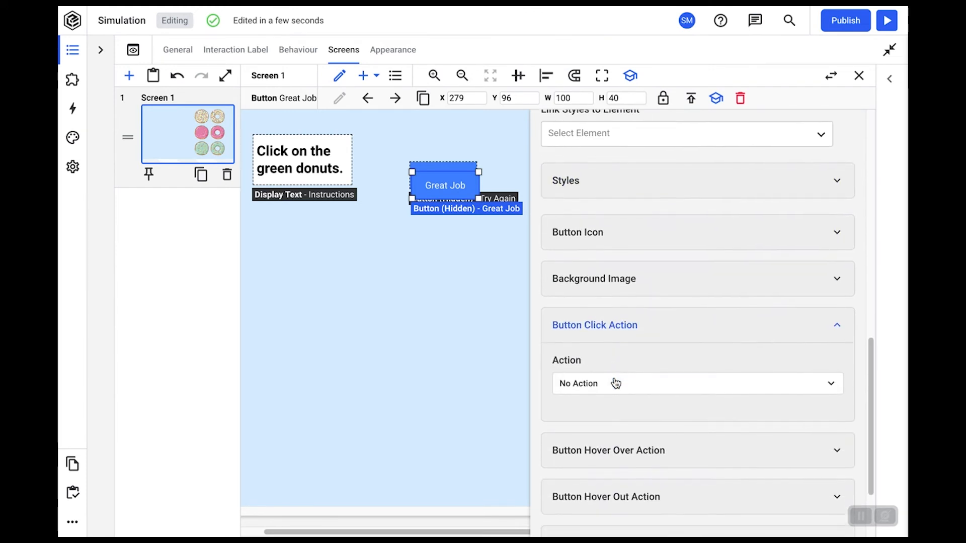
left_click(623, 376)
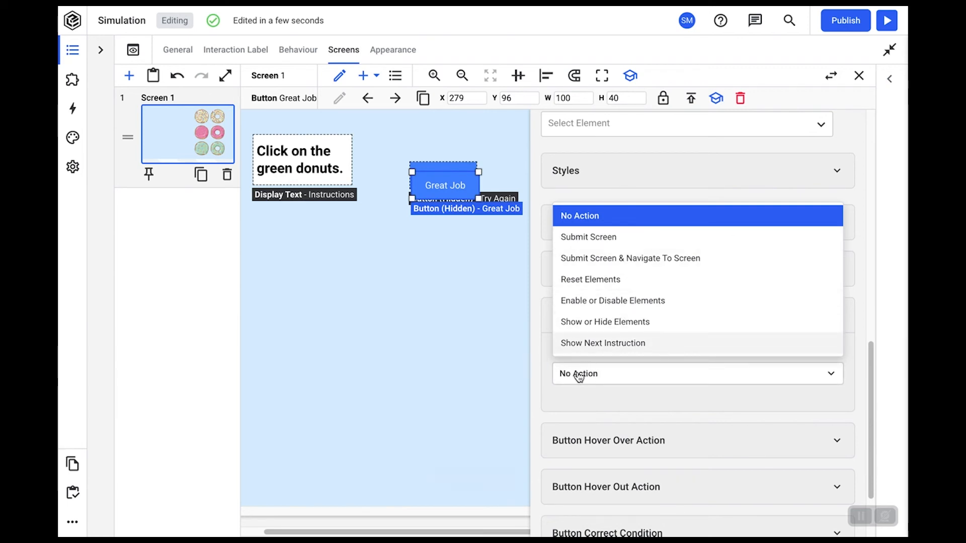
left_click(483, 289)
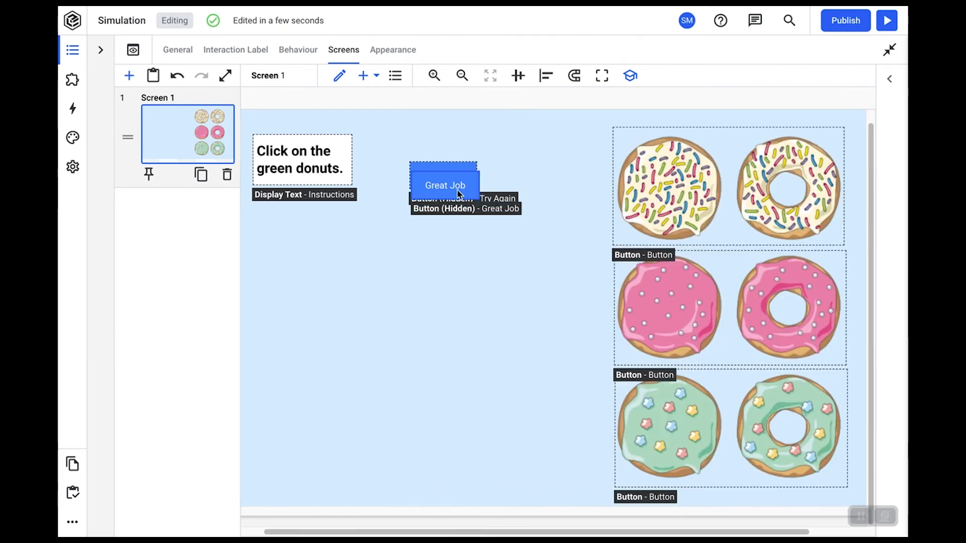
left_click_drag(459, 194, 455, 186)
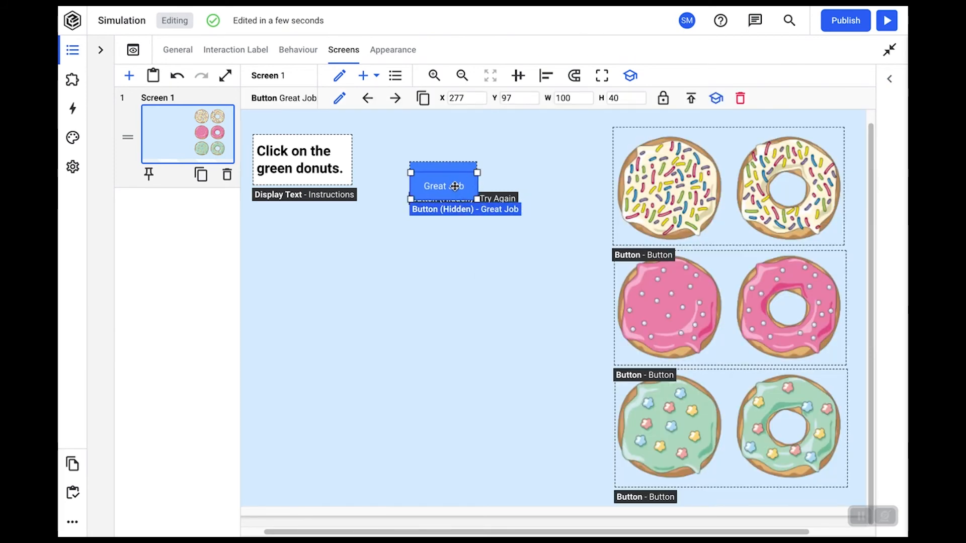
left_click(476, 252)
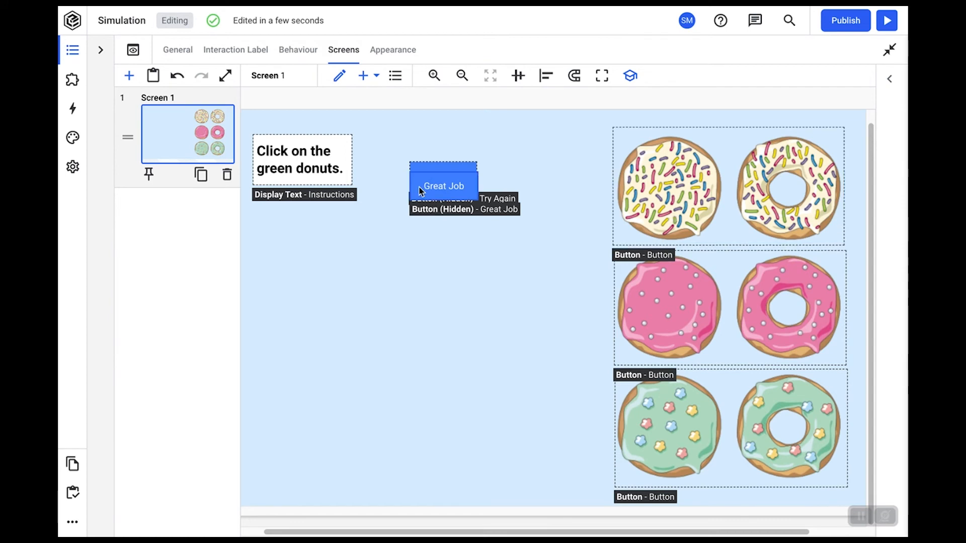
Set the click action of the white sprinkled donuts' hotspot to Show or Hide Elements, showing the Try Again button
left_click(655, 198)
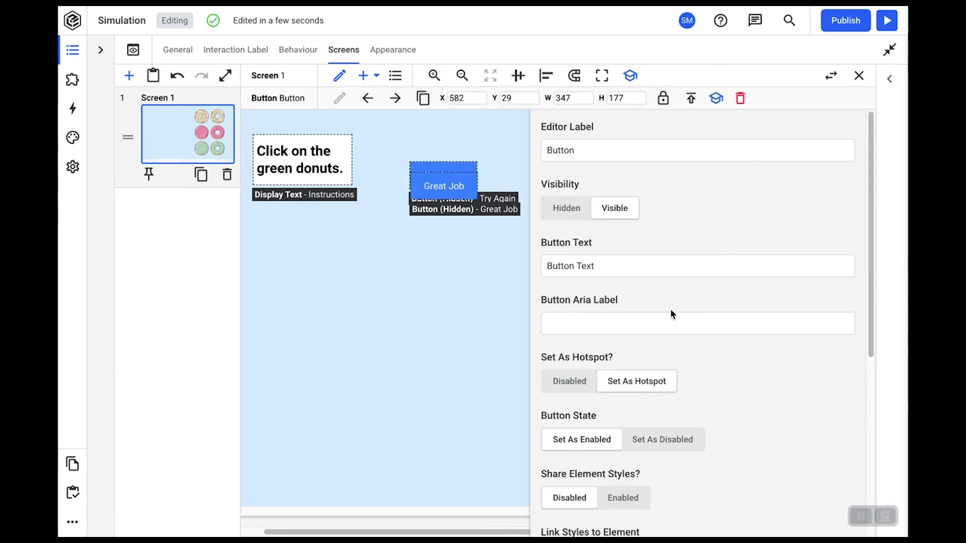
scroll(669, 338, "down", 2)
scroll(669, 339, "down", 4)
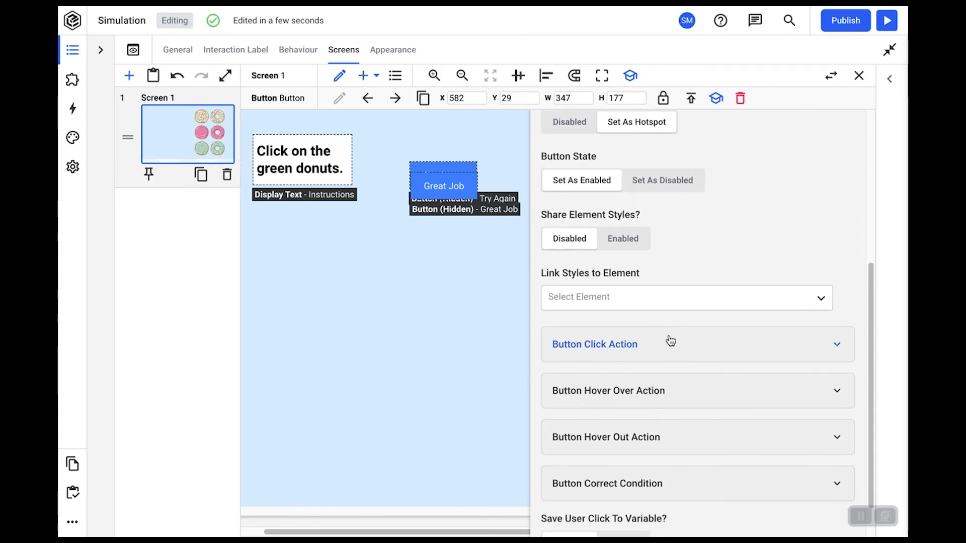
left_click(627, 355)
scroll(627, 357, "down", 1)
left_click(624, 355)
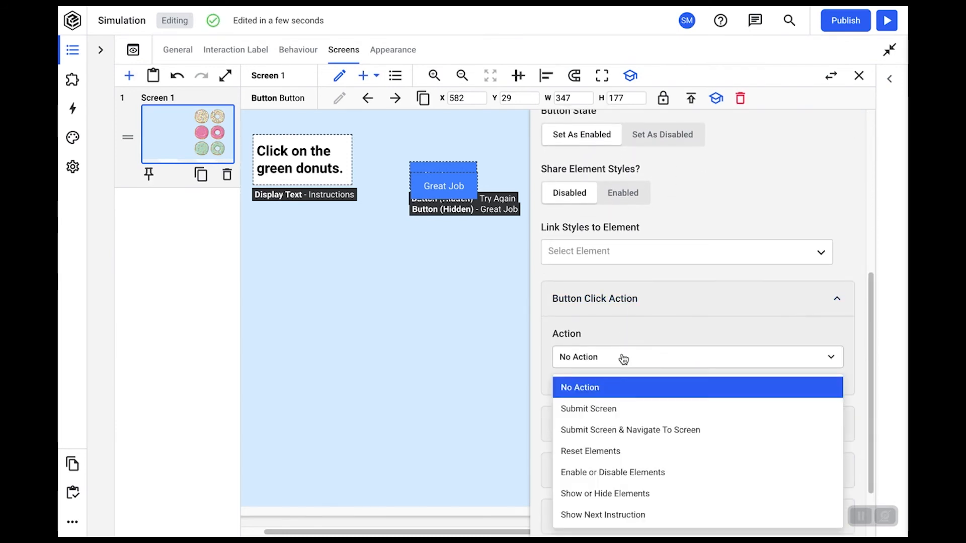
scroll(622, 358, "down", 1)
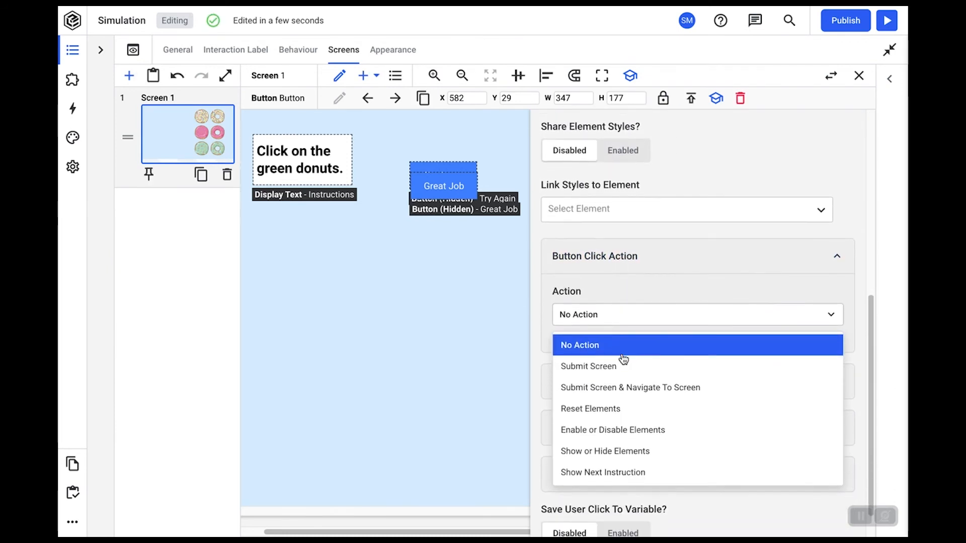
left_click(629, 449)
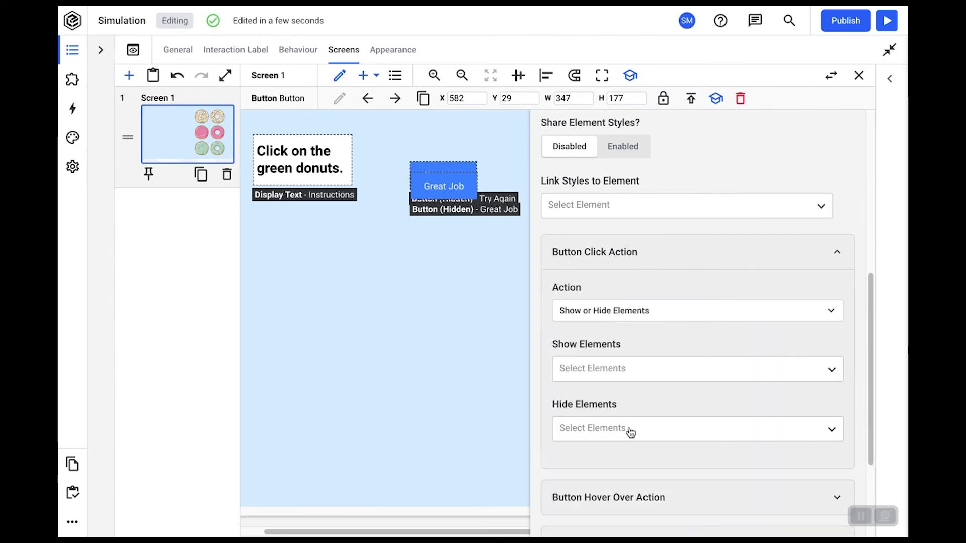
left_click(638, 372)
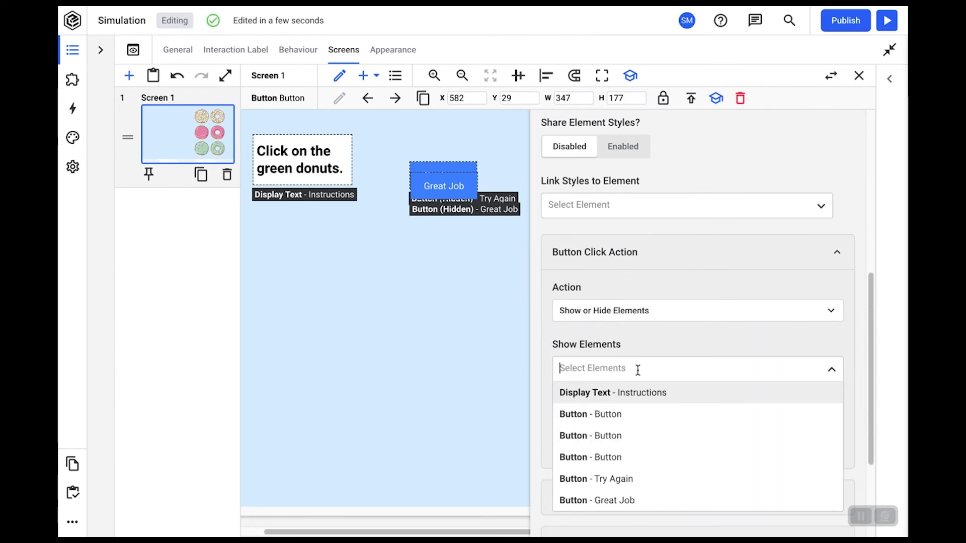
left_click(623, 484)
scroll(652, 346, "down", 3)
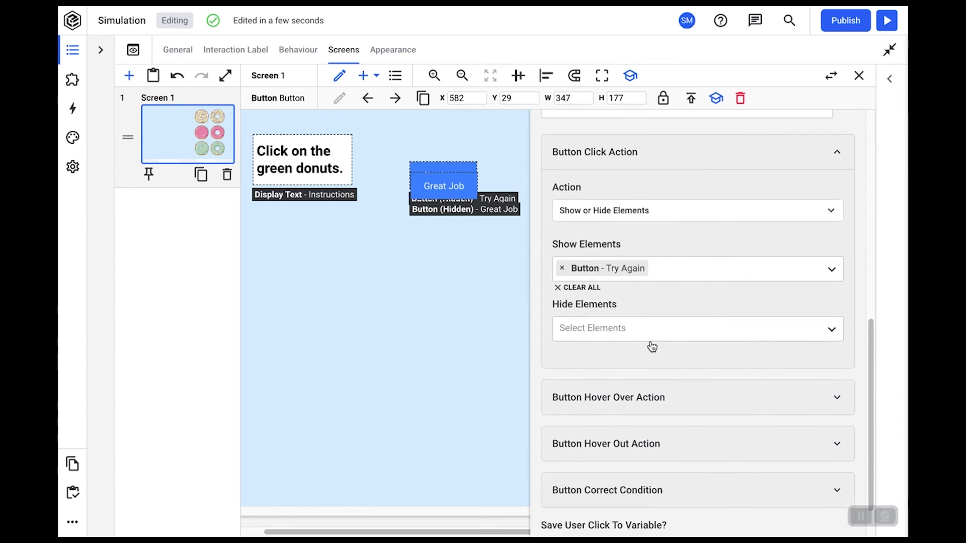
scroll(652, 347, "down", 1)
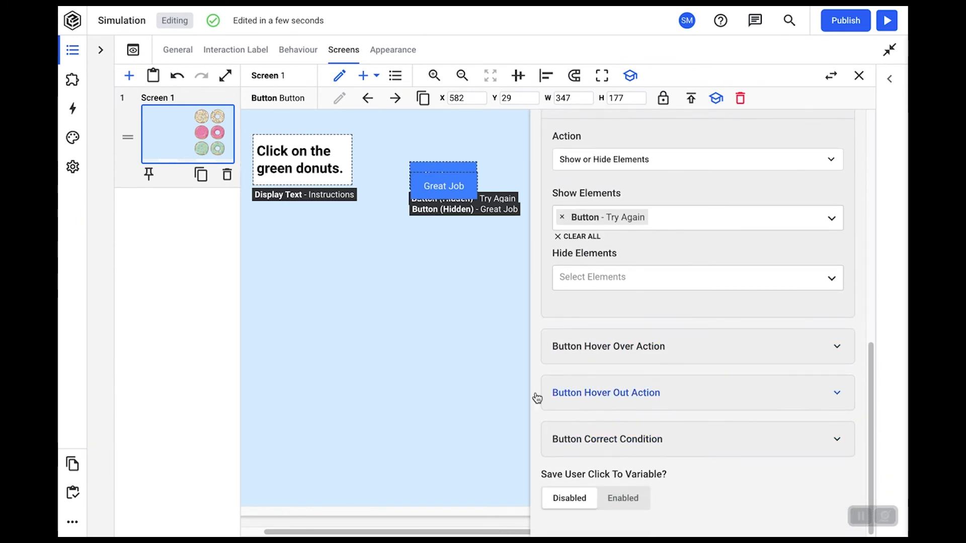
left_click(444, 371)
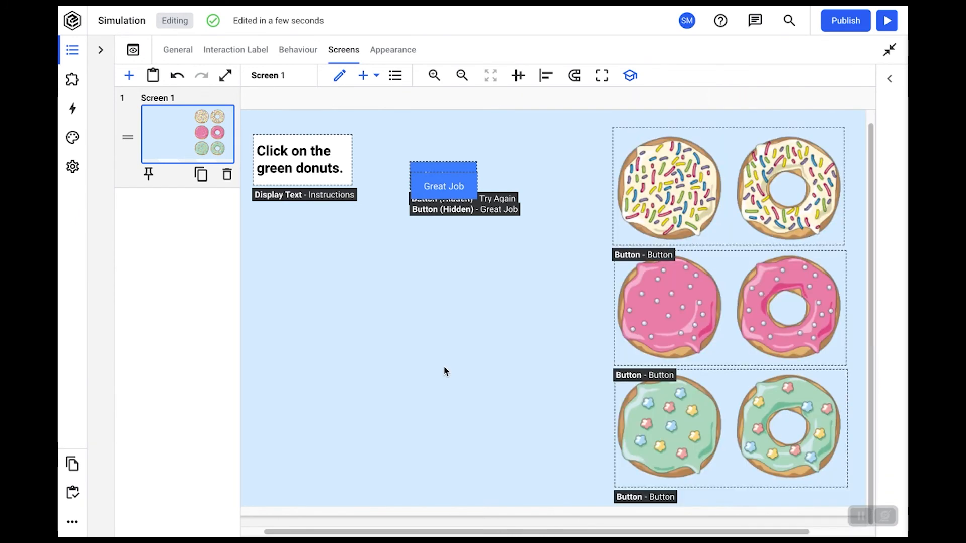
Set the click action of the pink donuts' hotspot to Show or Hide Elements, showing the Try Again button
left_click(726, 319)
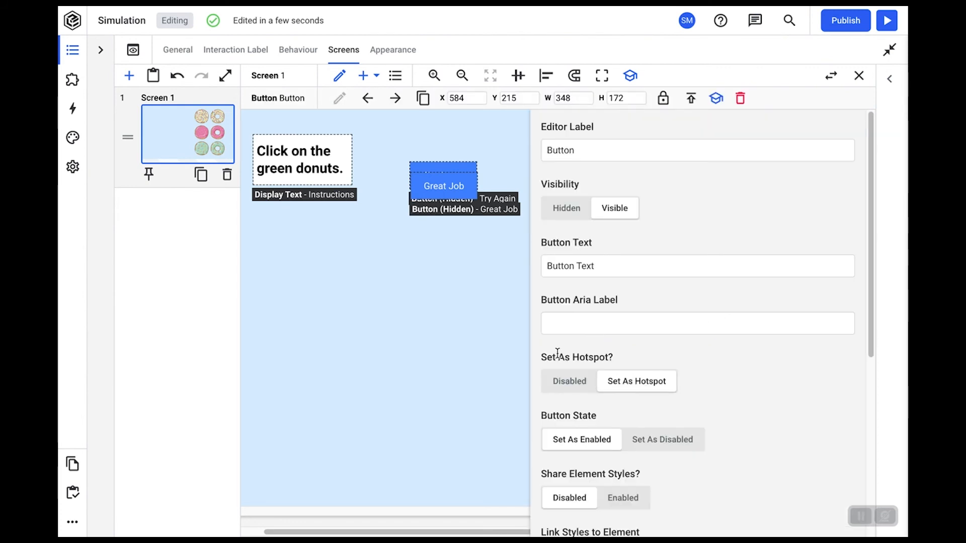
scroll(557, 352, "down", 3)
scroll(557, 352, "down", 3)
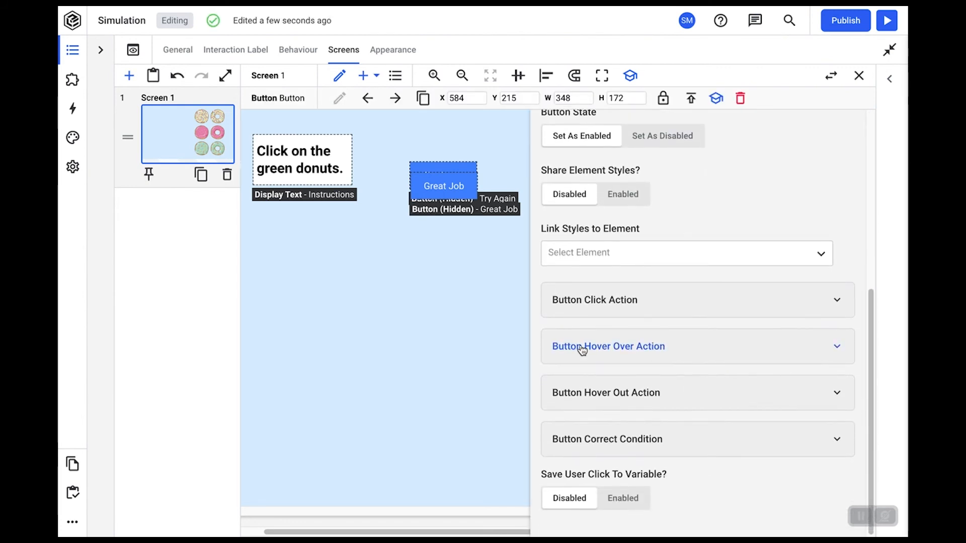
left_click(583, 349)
left_click(583, 350)
left_click(587, 294)
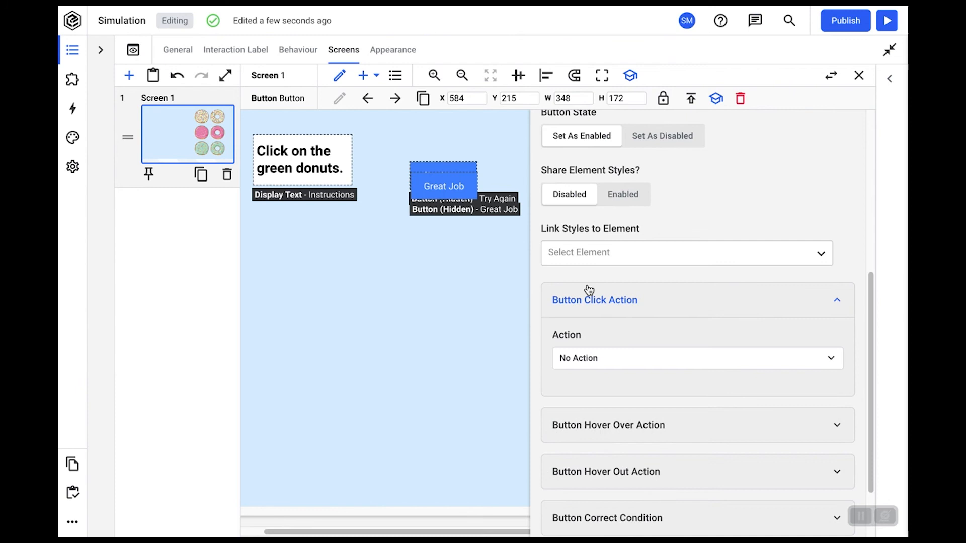
left_click(595, 365)
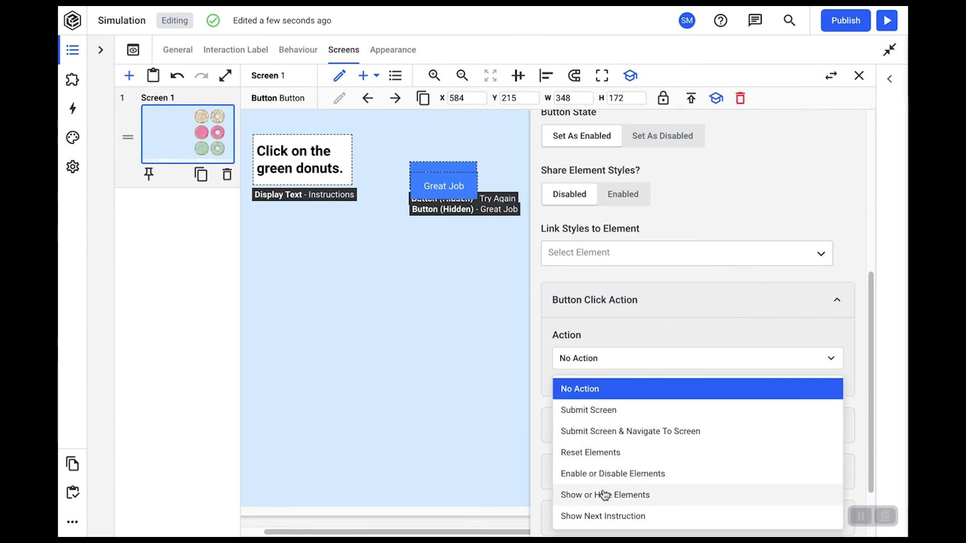
left_click(603, 495)
scroll(602, 490, "down", 1)
left_click(618, 369)
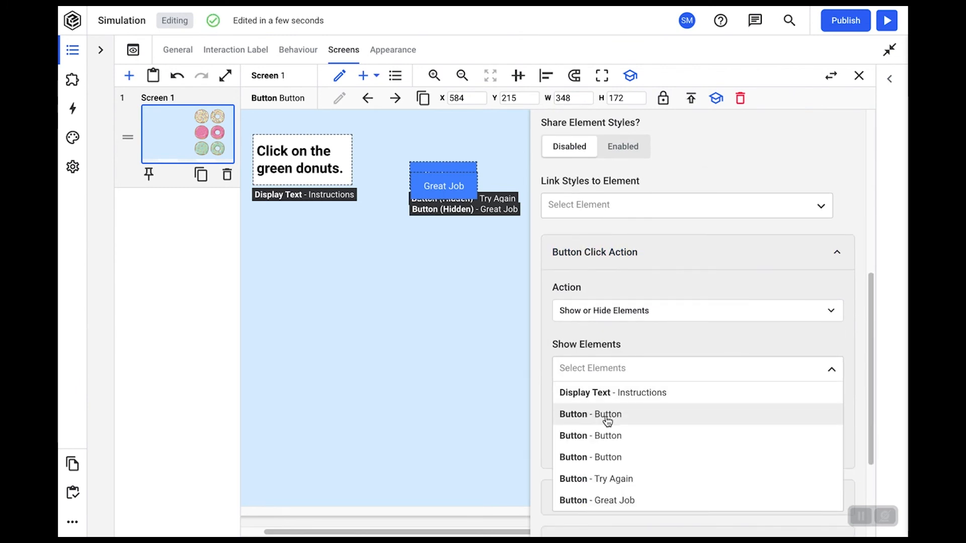
left_click(610, 479)
left_click(485, 391)
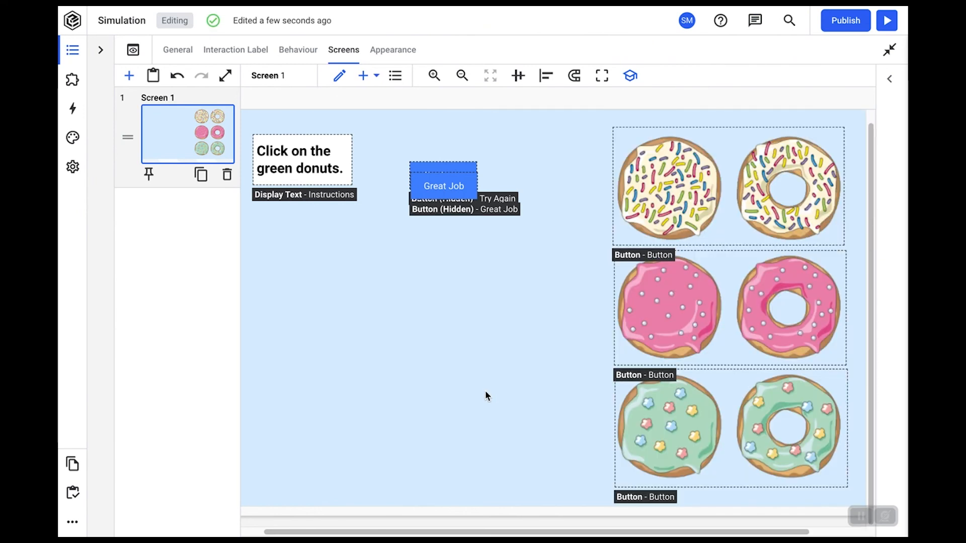
Set the click action of the green donuts' hotspot to Show or Hide Elements, showing the Great Job button
left_click(690, 439)
scroll(654, 294, "down", 6)
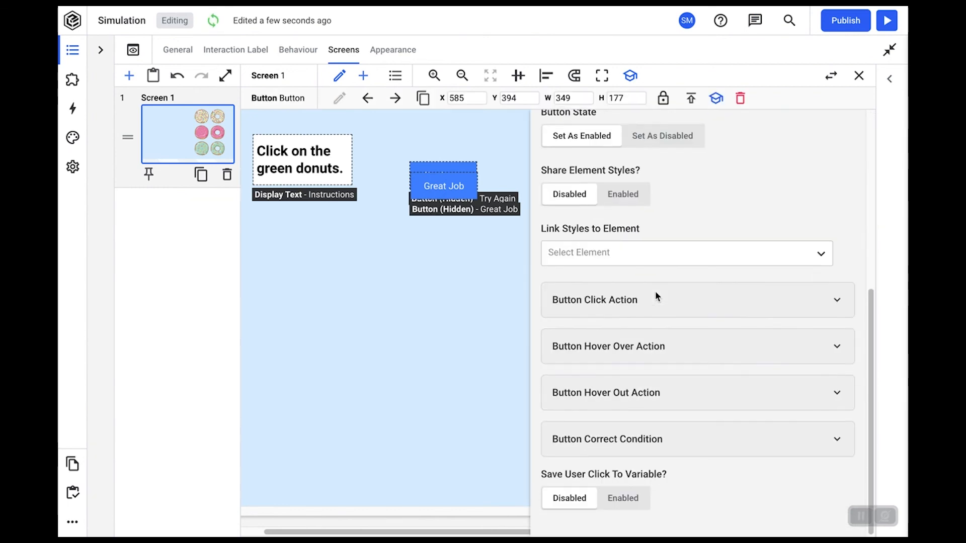
left_click(632, 302)
left_click(629, 369)
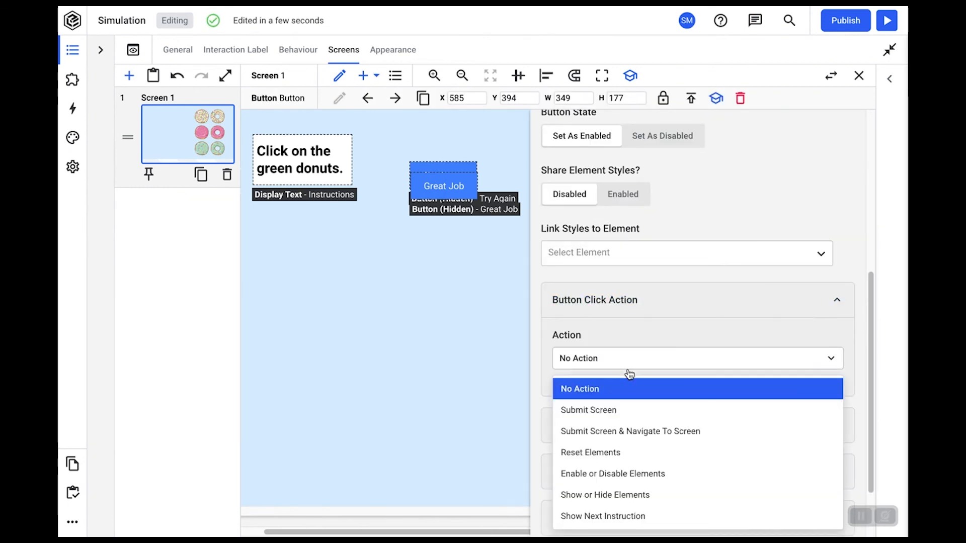
left_click(604, 493)
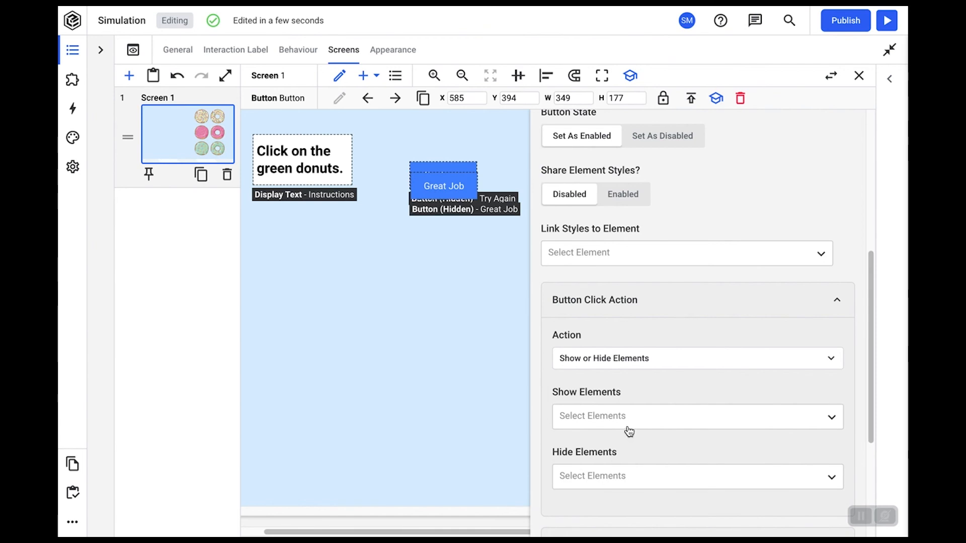
left_click(626, 422)
scroll(620, 455, "down", 2)
left_click(614, 477)
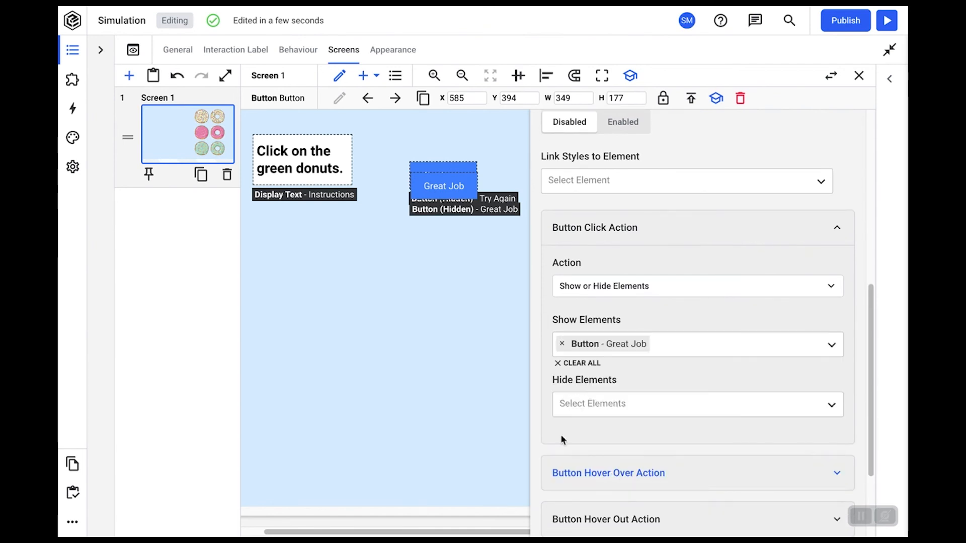
left_click(496, 383)
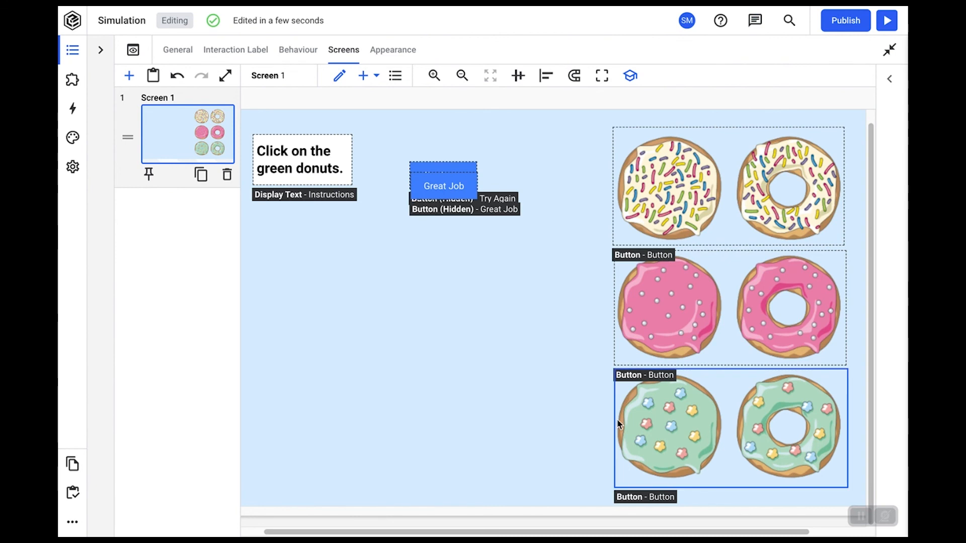
Preview the simulation and test the sprinkled and pink donuts, dismissing Try Again after each, and then a green donut
left_click(887, 23)
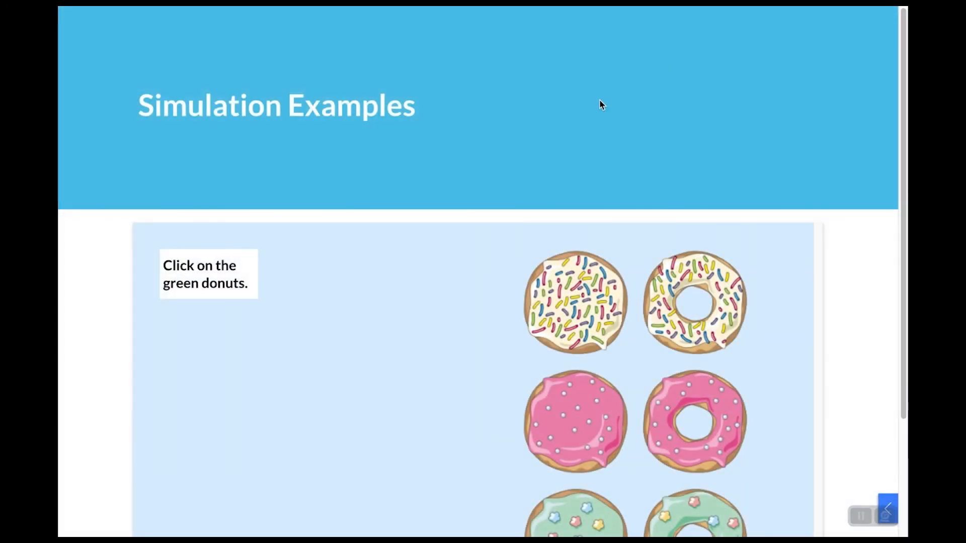
scroll(601, 104, "down", 3)
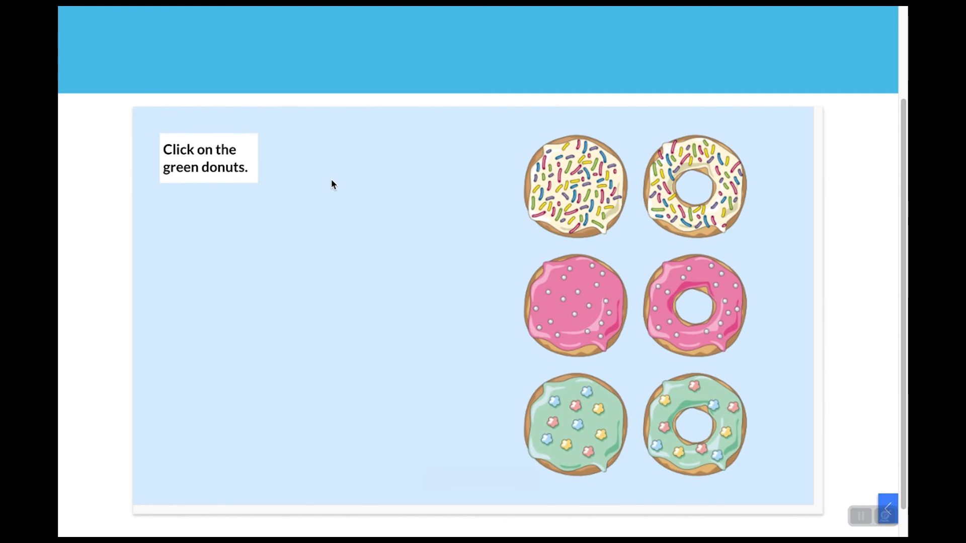
left_click(601, 183)
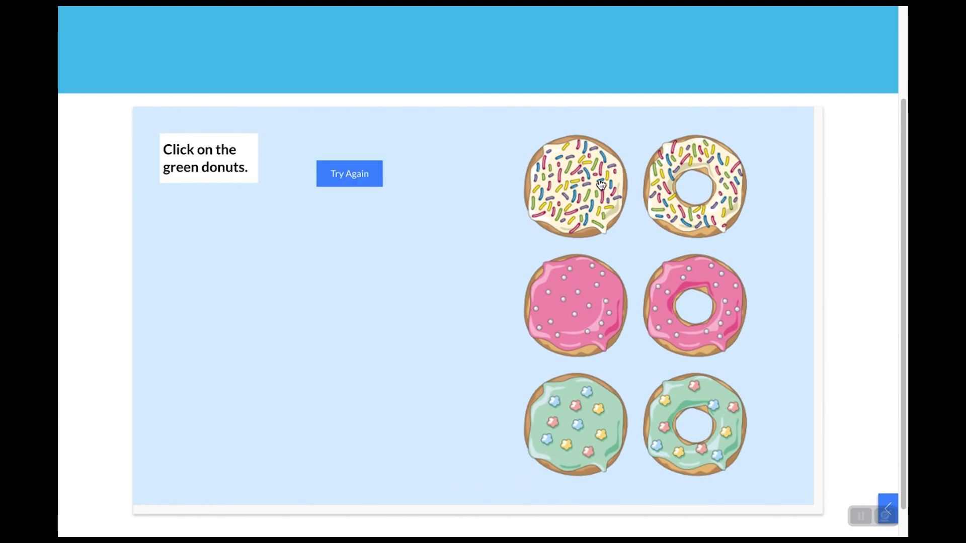
left_click(367, 184)
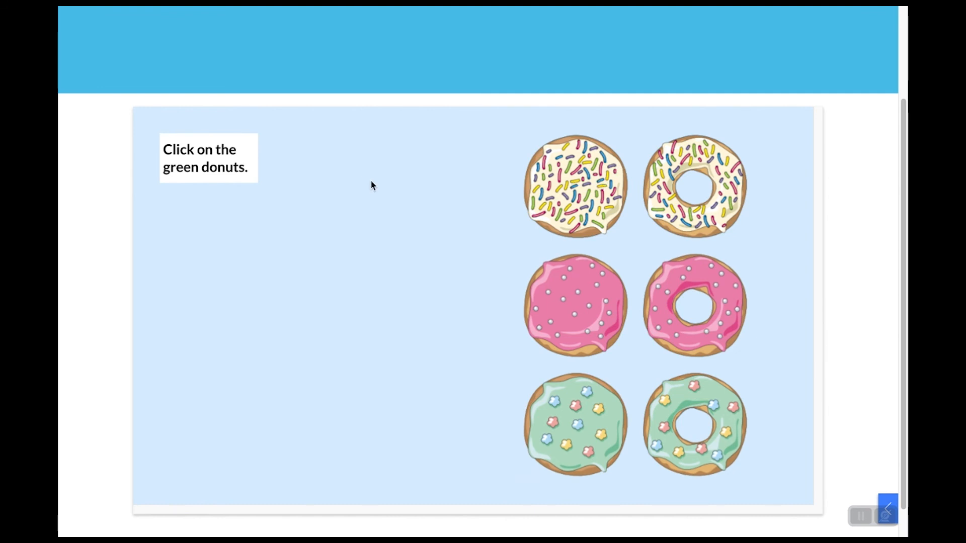
left_click(590, 307)
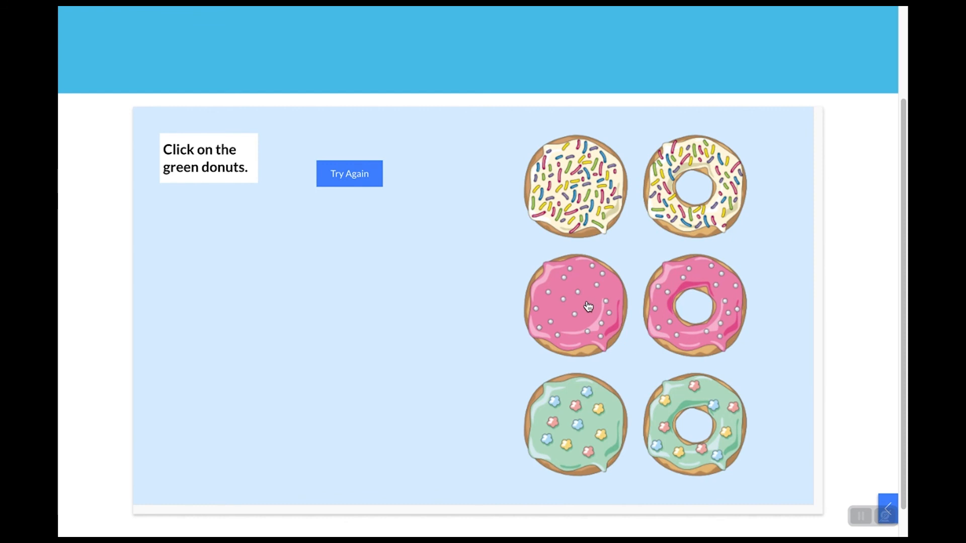
left_click(372, 182)
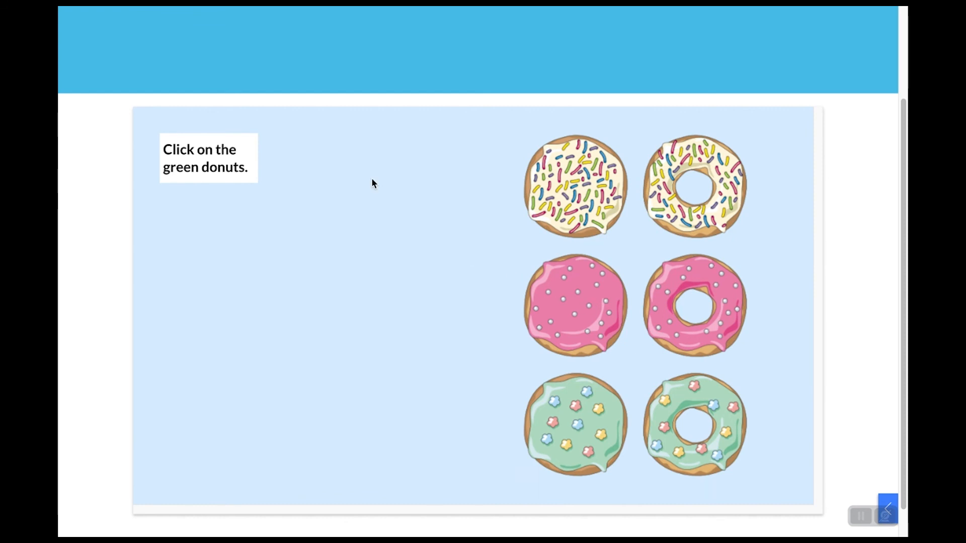
left_click(595, 431)
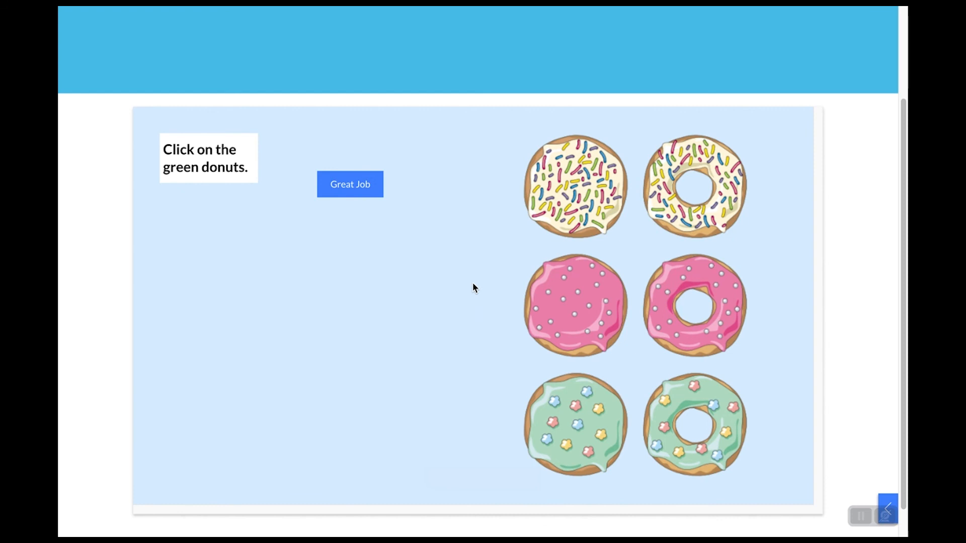
scroll(479, 220, "up", 1)
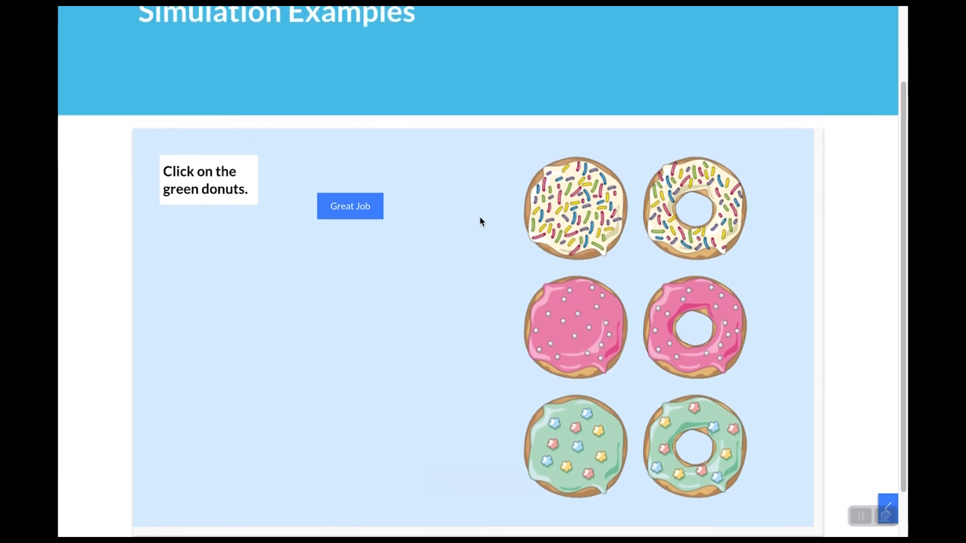
scroll(480, 222, "down", 2)
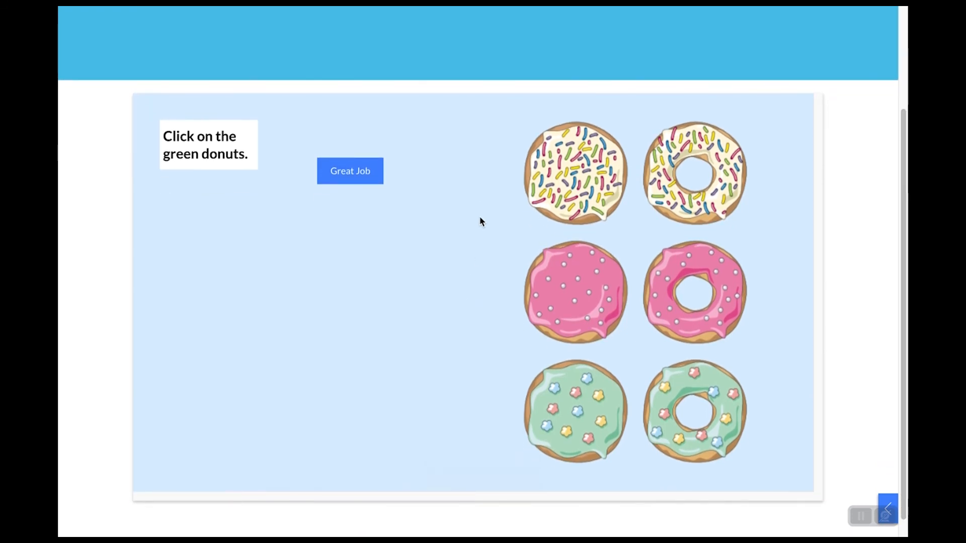